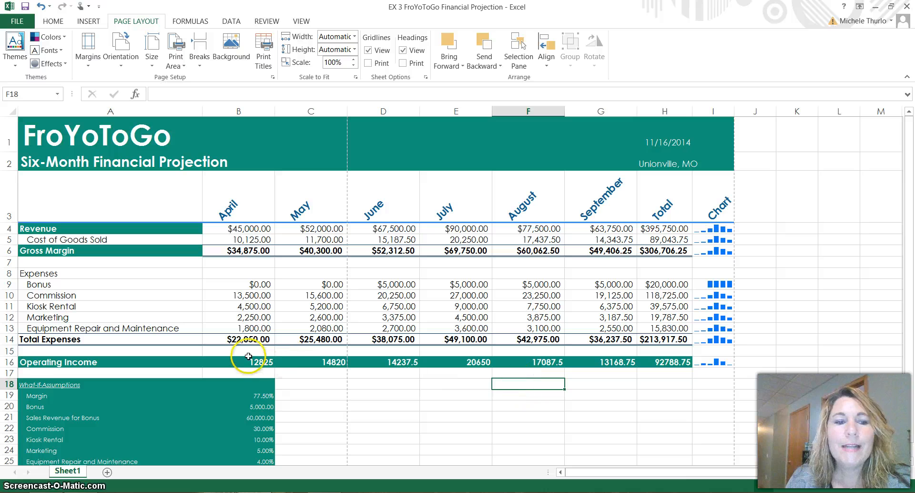
# Step: Format the Operating Income values in B16:H16 as Currency with 2 decimal places, the $ symbol and black parenthesised negatives
pyautogui.click(247, 361)
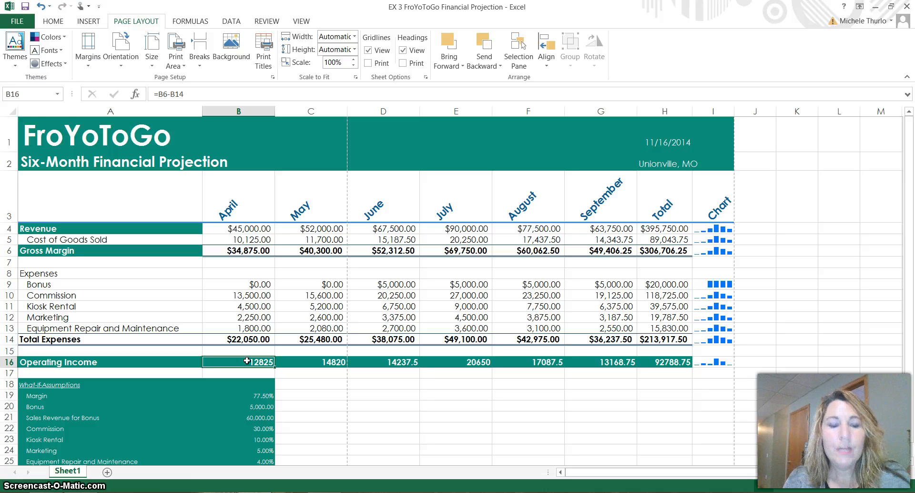
pyautogui.click(53, 21)
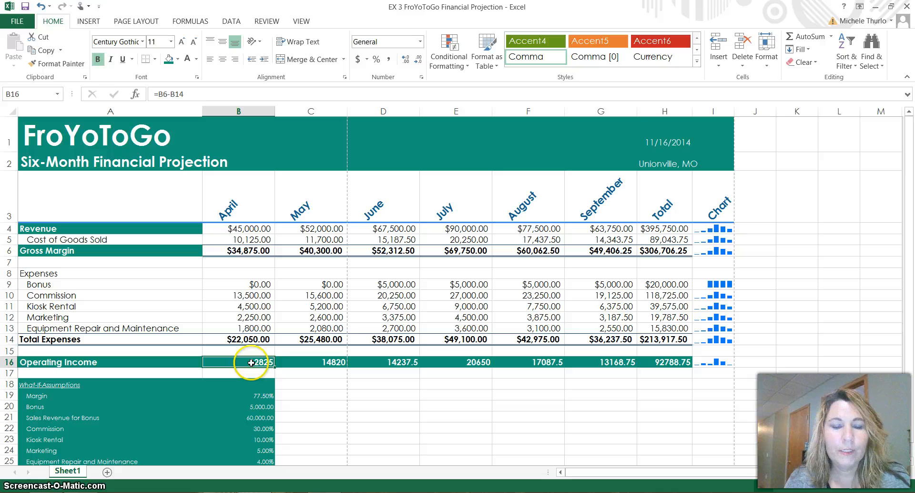
pyautogui.moveTo(568, 382); pyautogui.dragTo(667, 362)
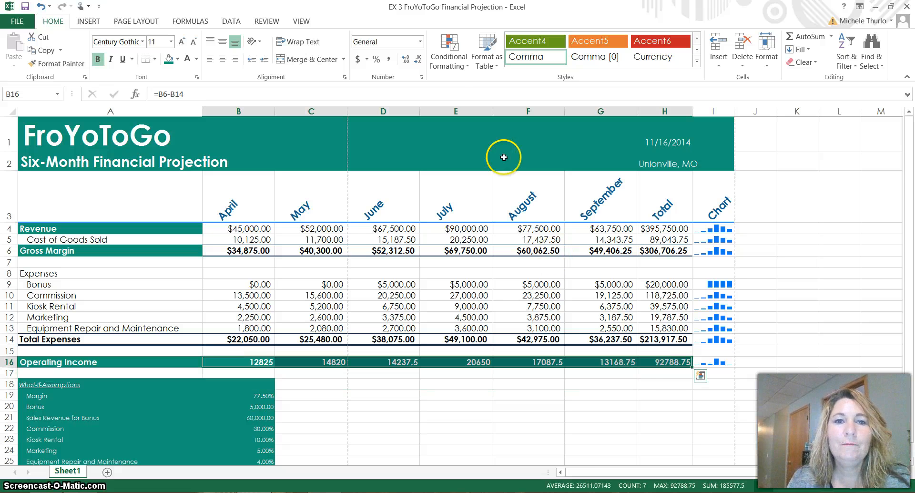
pyautogui.click(422, 79)
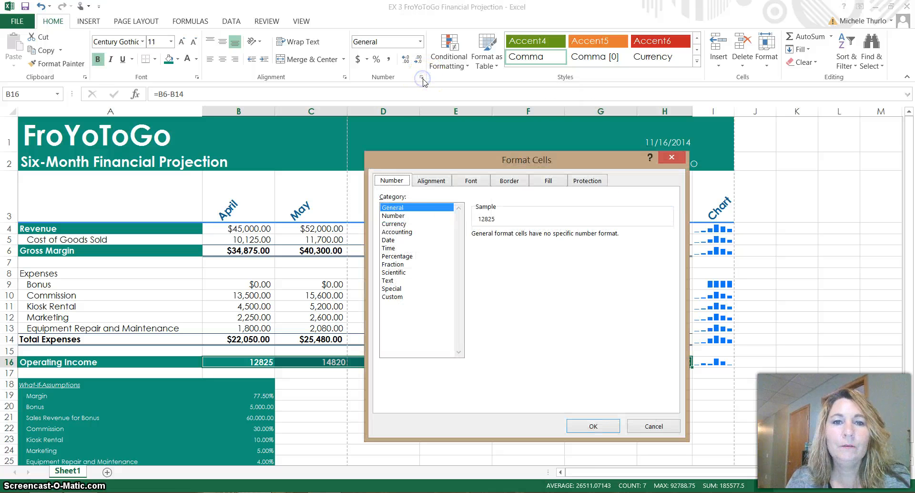
pyautogui.click(409, 224)
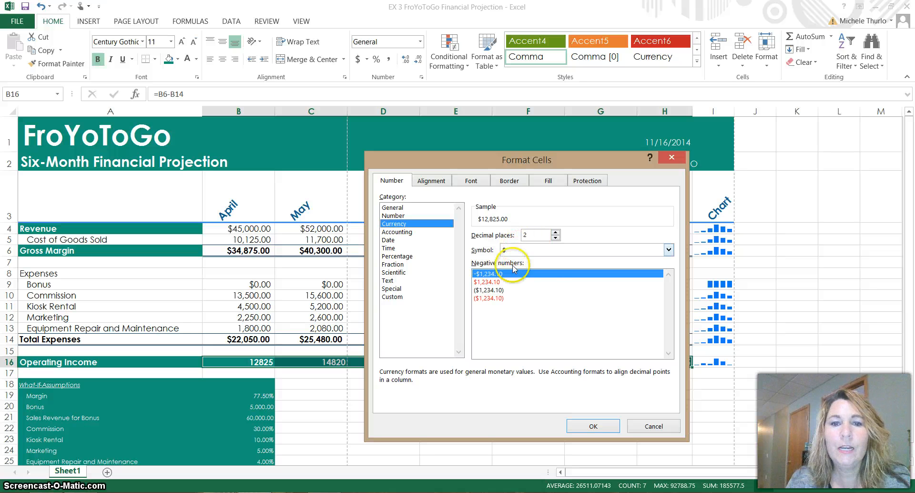
pyautogui.click(510, 290)
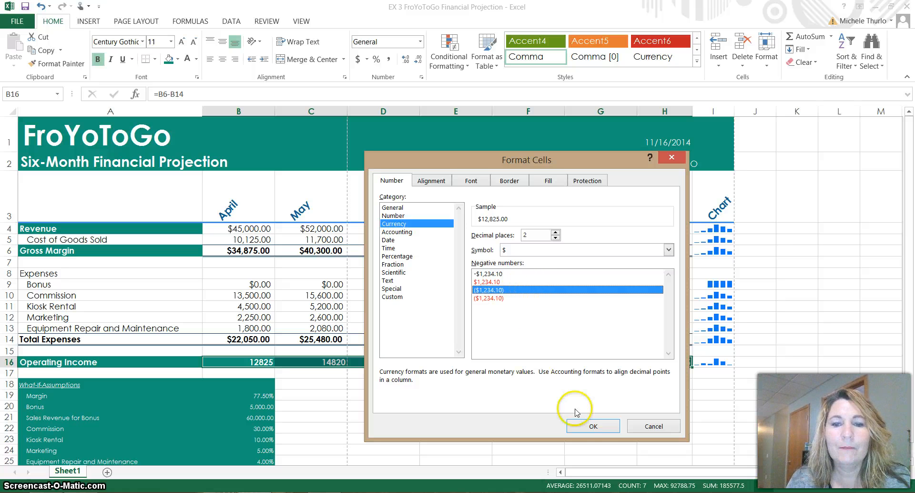
pyautogui.click(594, 426)
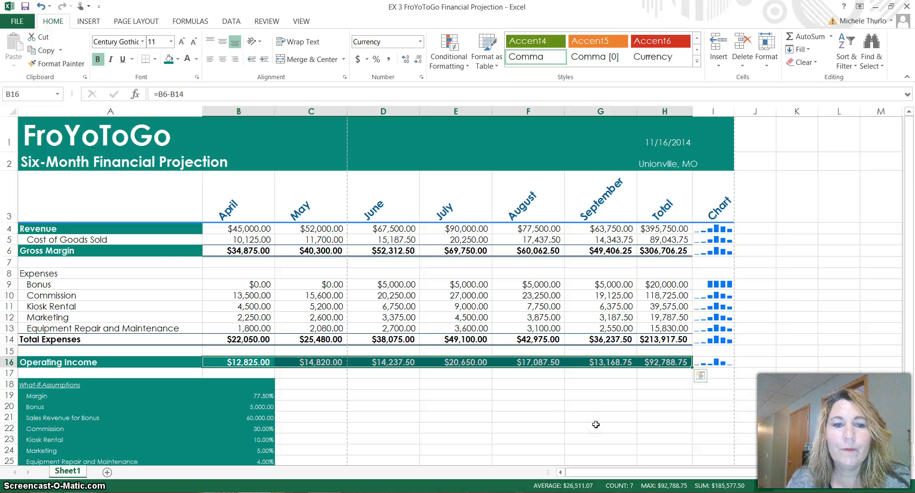
pyautogui.click(506, 408)
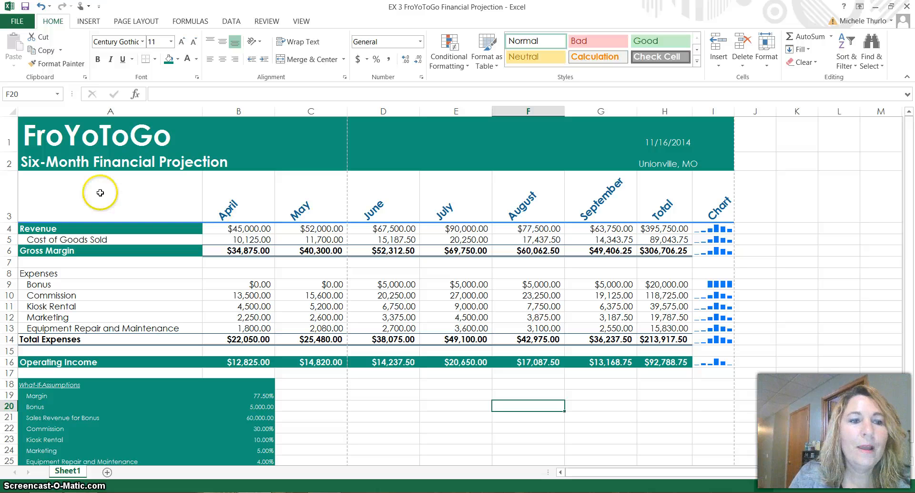
# Step: Insert a 2-D Clustered Column chart from the month headings A3:G3 and the expense rows A9:G13
pyautogui.click(72, 205)
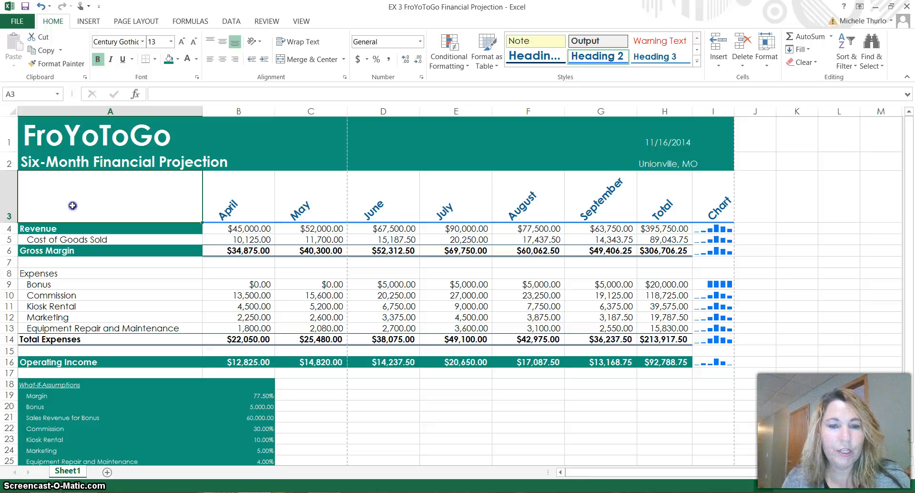
pyautogui.moveTo(224, 200); pyautogui.dragTo(581, 205)
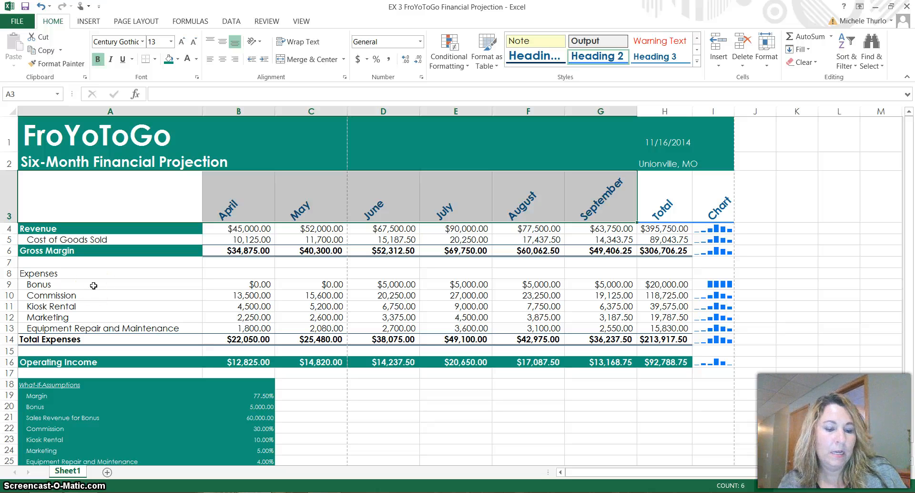
pyautogui.moveTo(93, 285); pyautogui.dragTo(588, 327)
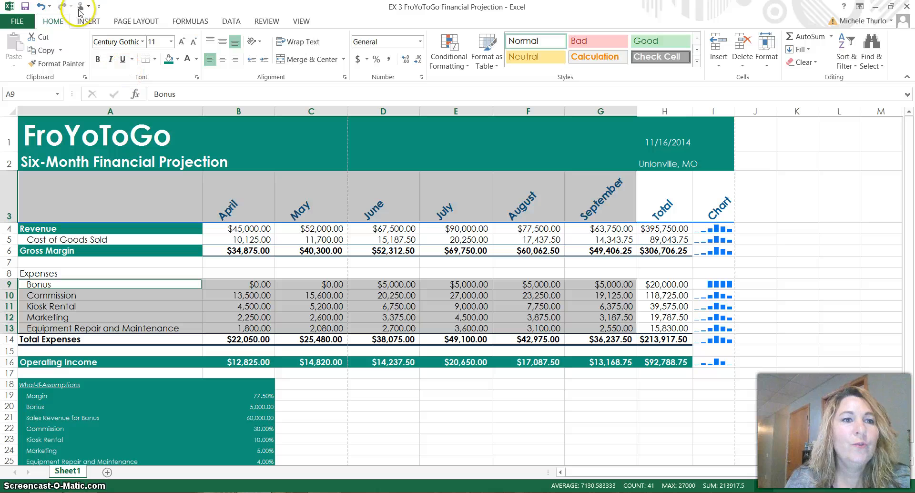
pyautogui.click(89, 23)
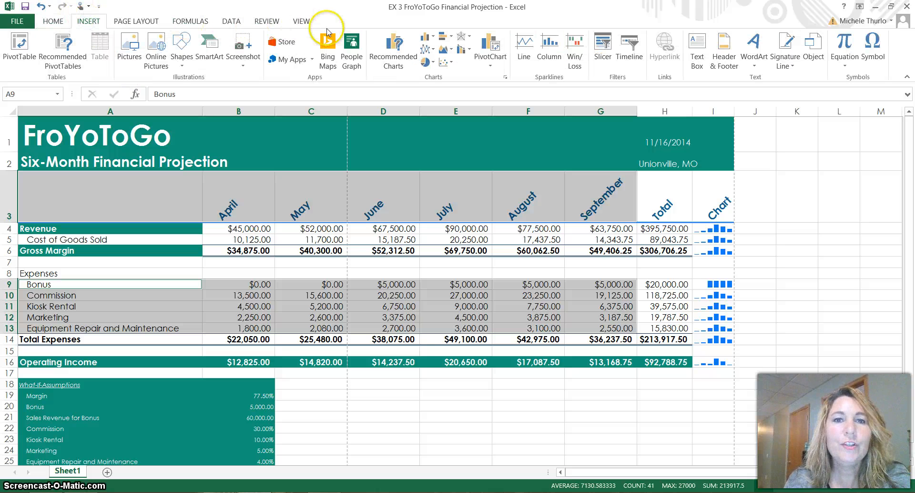
pyautogui.click(433, 42)
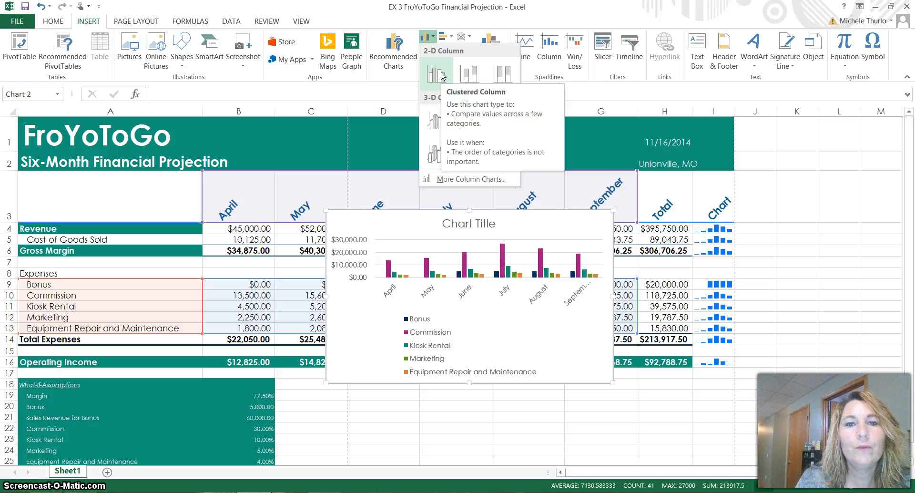
pyautogui.click(441, 74)
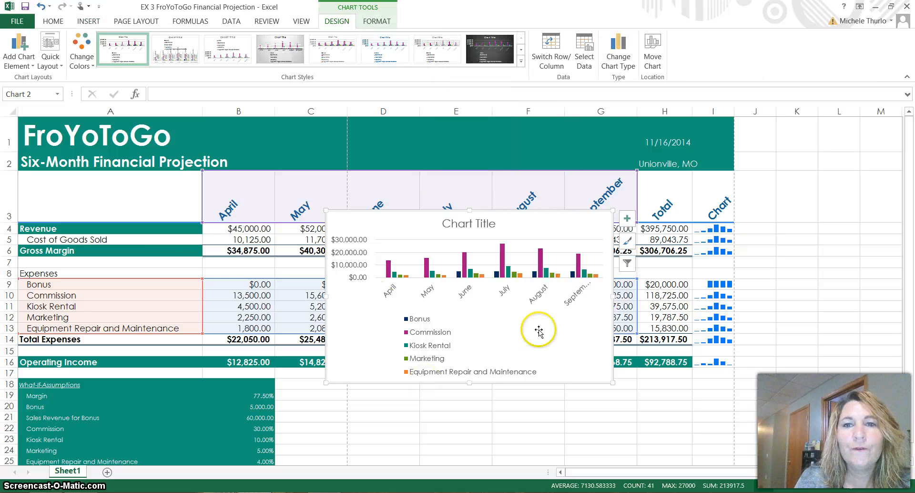
# Step: Move the column chart to a new sheet named "Clustered Column Chart"
pyautogui.click(655, 49)
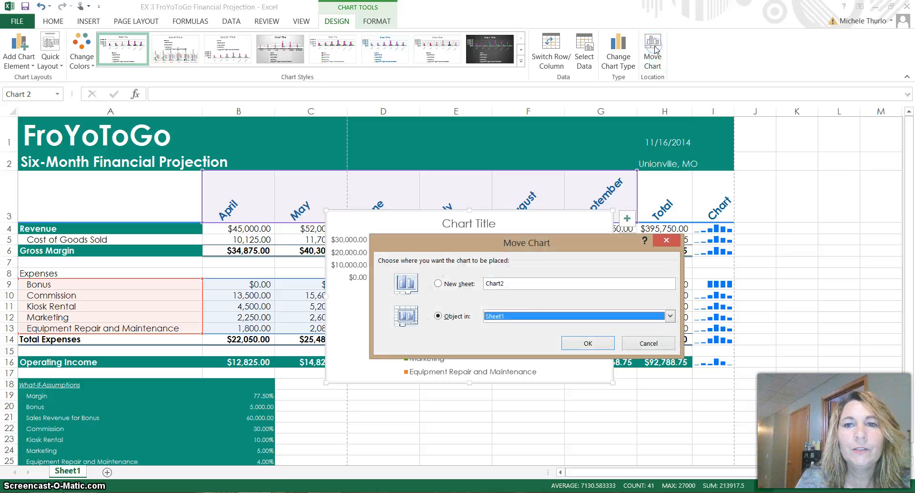
pyautogui.click(459, 284)
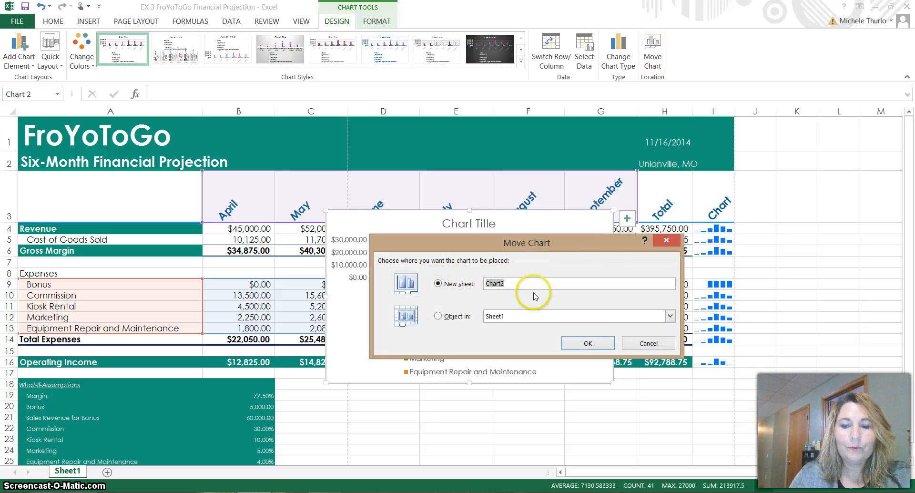
pyautogui.press('BackSpace')
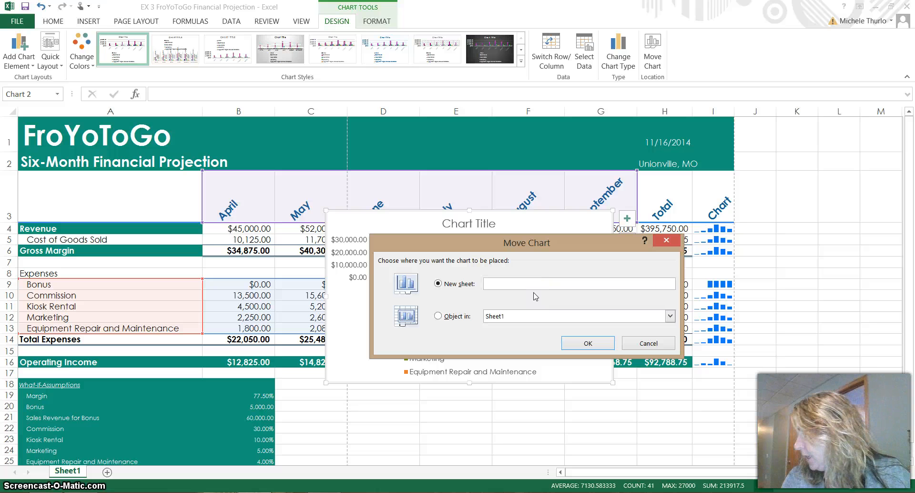
pyautogui.write('C')
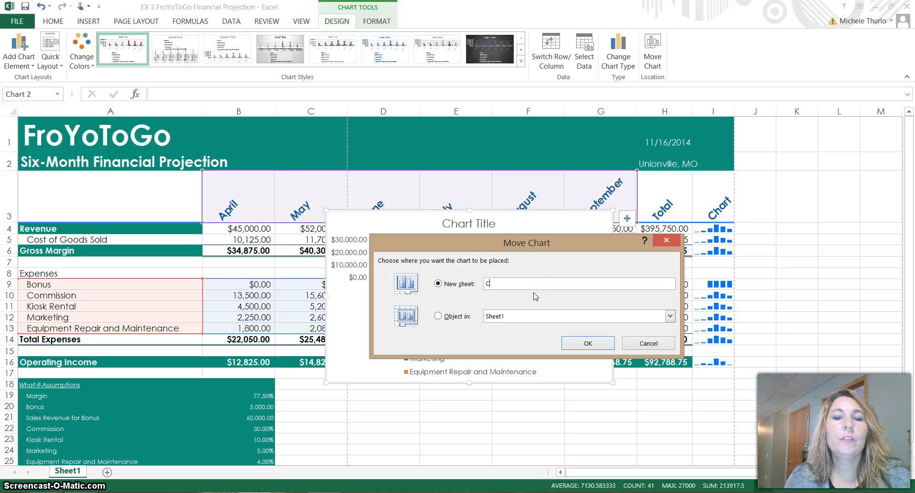
pyautogui.write('lustered Co')
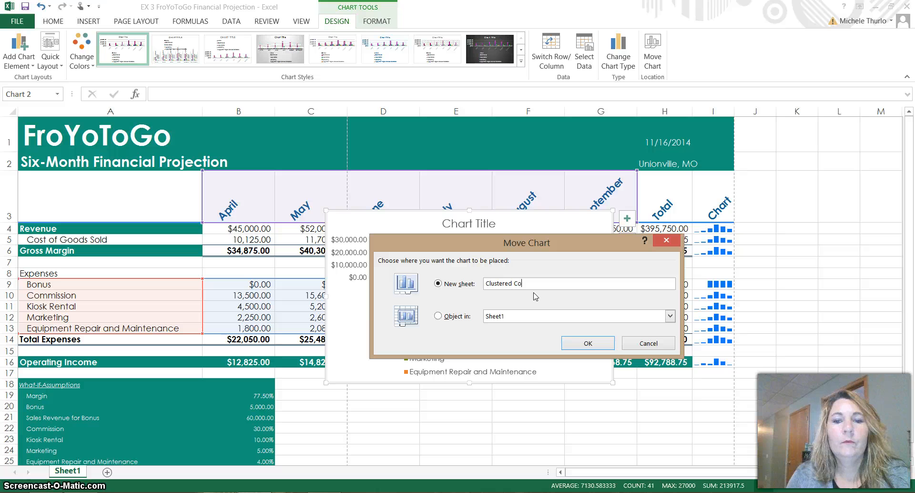
pyautogui.write('lumn Chart')
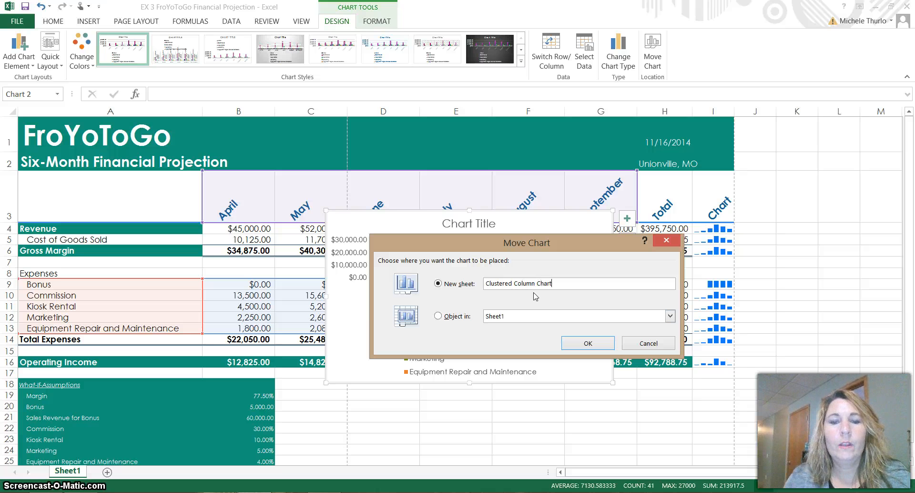
pyautogui.click(588, 343)
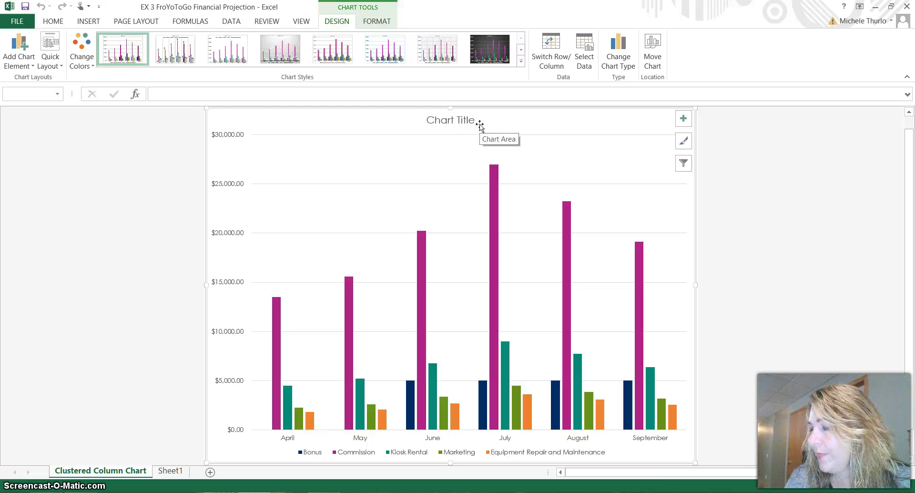
pyautogui.click(465, 119)
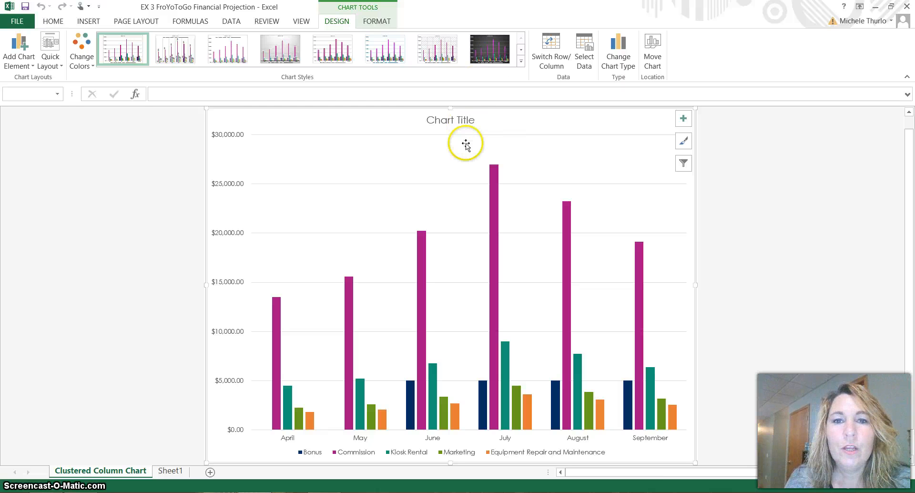
pyautogui.click(463, 123)
pyautogui.click(465, 123)
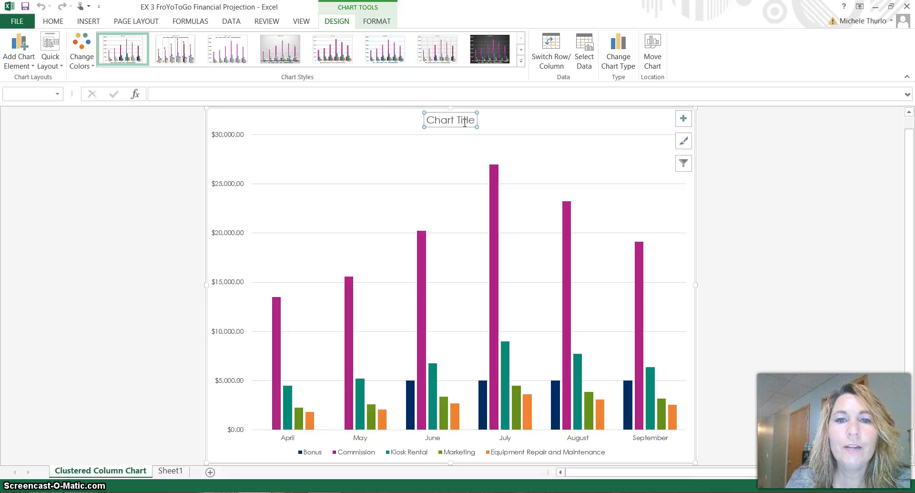
pyautogui.click(461, 121)
pyautogui.click(371, 114)
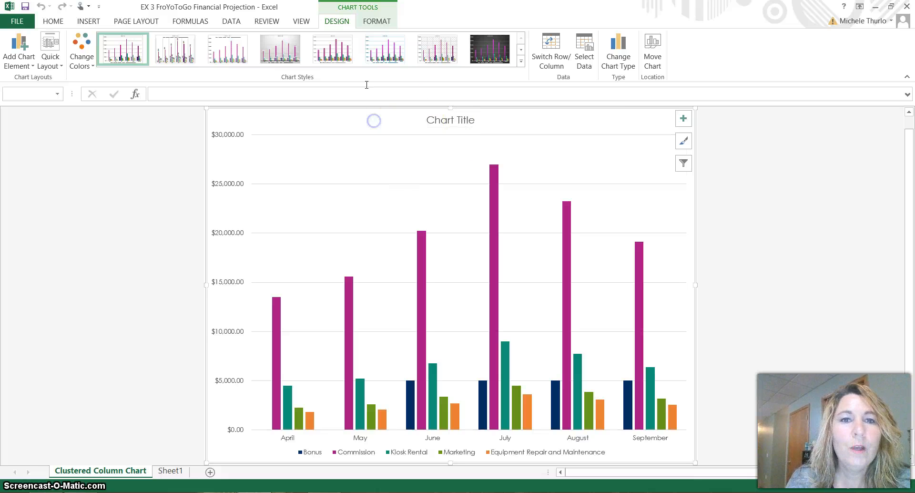
pyautogui.click(377, 21)
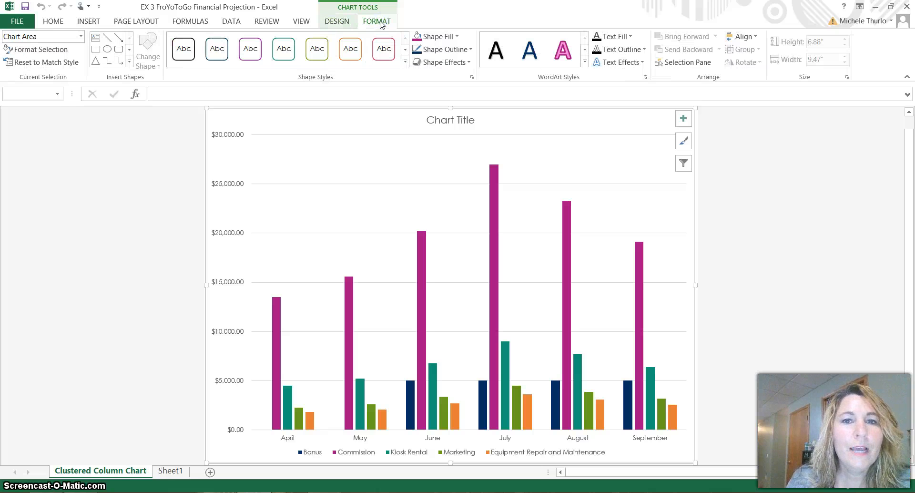
pyautogui.click(347, 22)
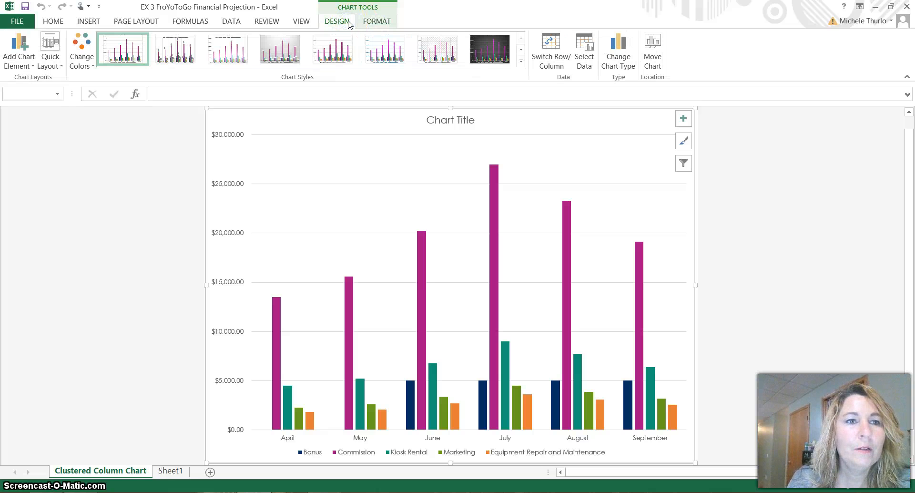
# Step: Set the chart title's placement to Above Chart
pyautogui.click(26, 64)
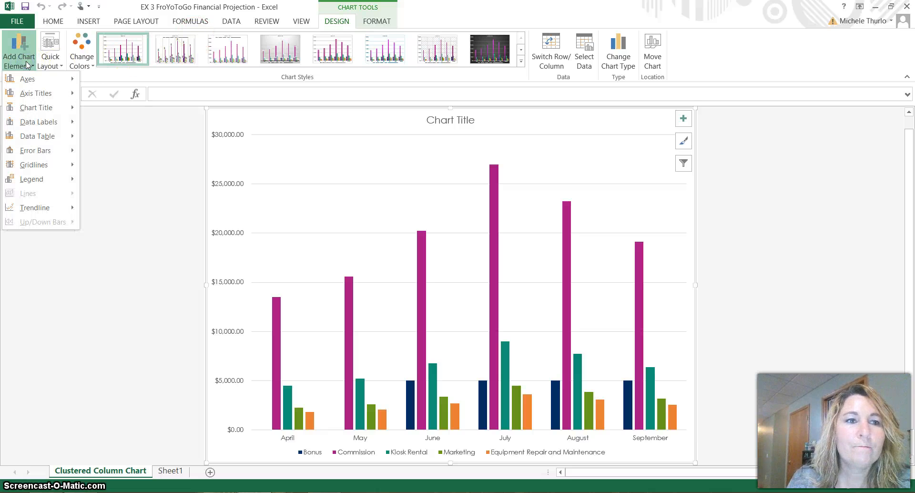
pyautogui.moveTo(45, 109)
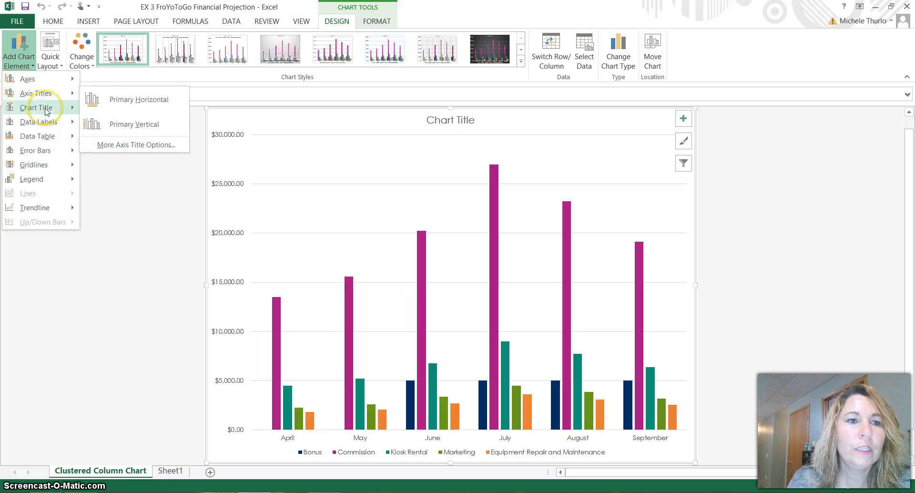
pyautogui.click(131, 139)
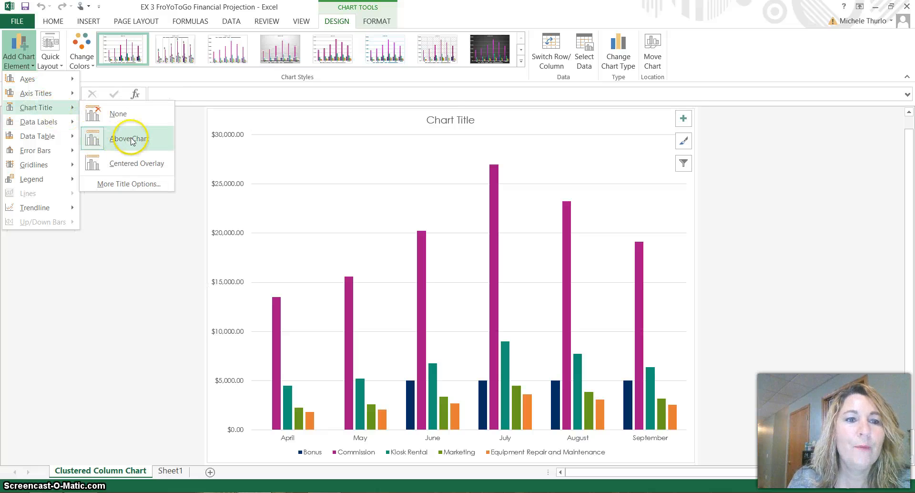
# Step: Replace the placeholder chart title text with "Six-Month Projected Expenses"
pyautogui.click(453, 122)
pyautogui.doubleClick(453, 122)
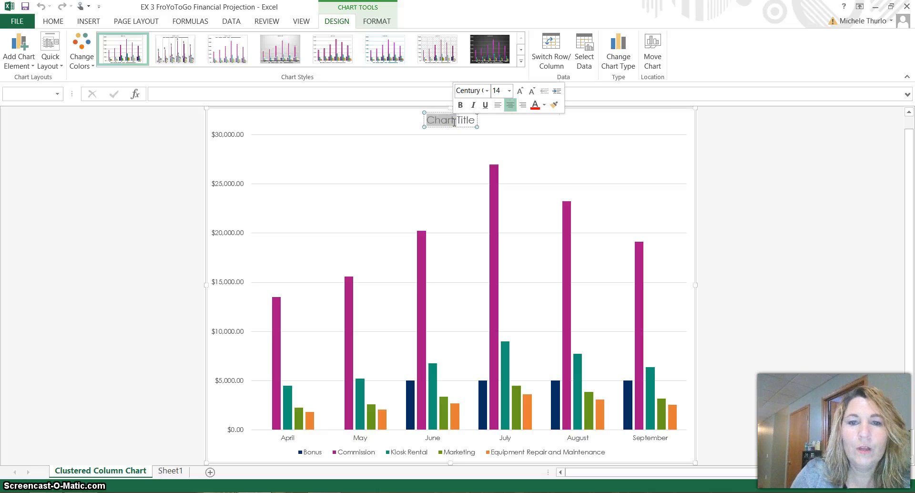
pyautogui.press('Delete')
pyautogui.press('Delete')
pyautogui.press('Delete')
pyautogui.press('Delete')
pyautogui.press('Delete')
pyautogui.press('Delete')
pyautogui.press('Delete')
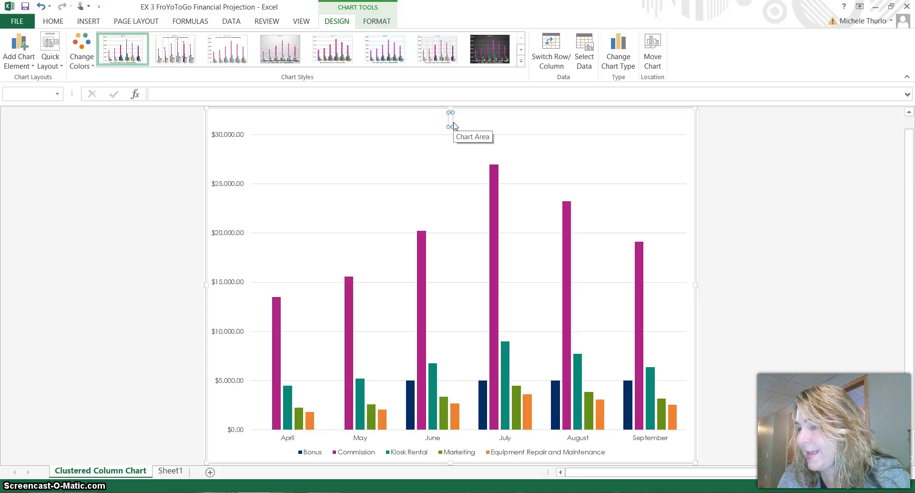
pyautogui.write('Six')
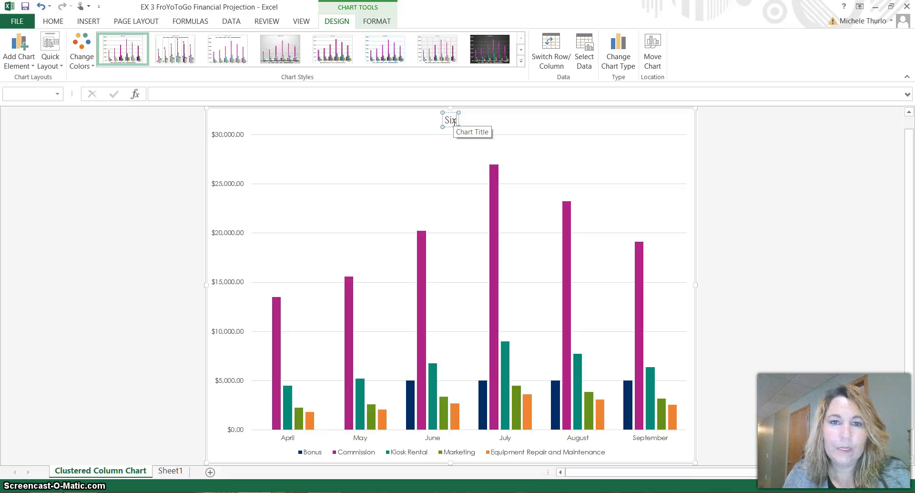
pyautogui.write('-Month')
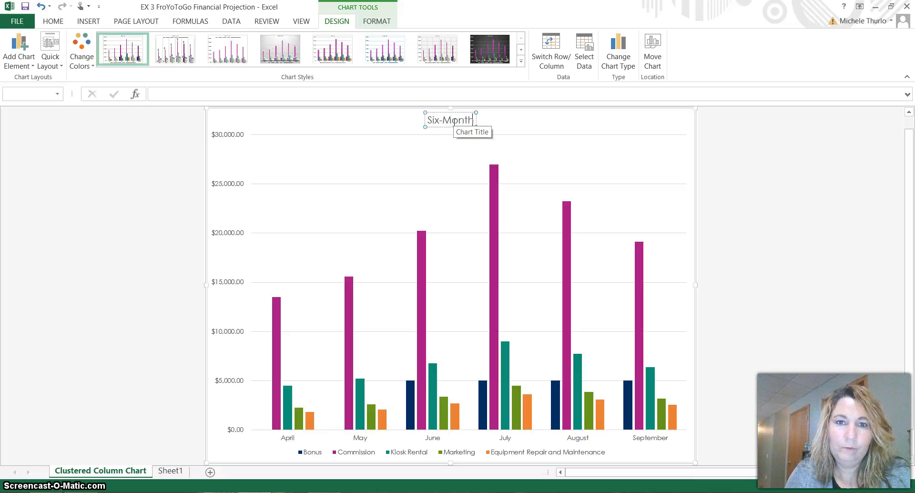
pyautogui.write(' Projected')
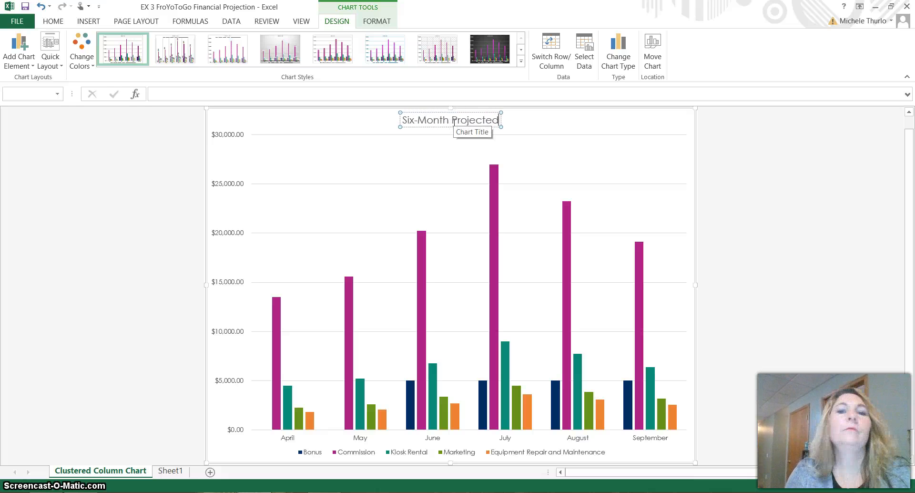
pyautogui.write(' Expenses')
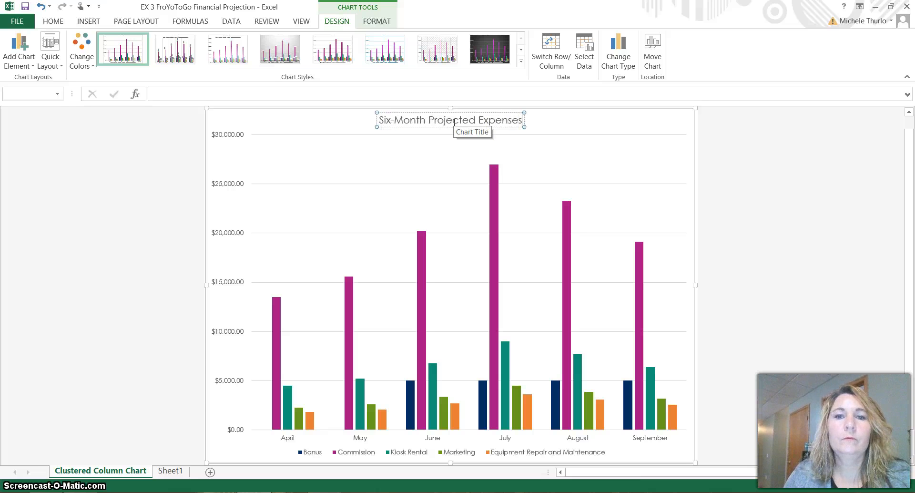
# Step: Underline the chart title text "Six-Month Projected Expenses" and deselect the title
pyautogui.click(590, 123)
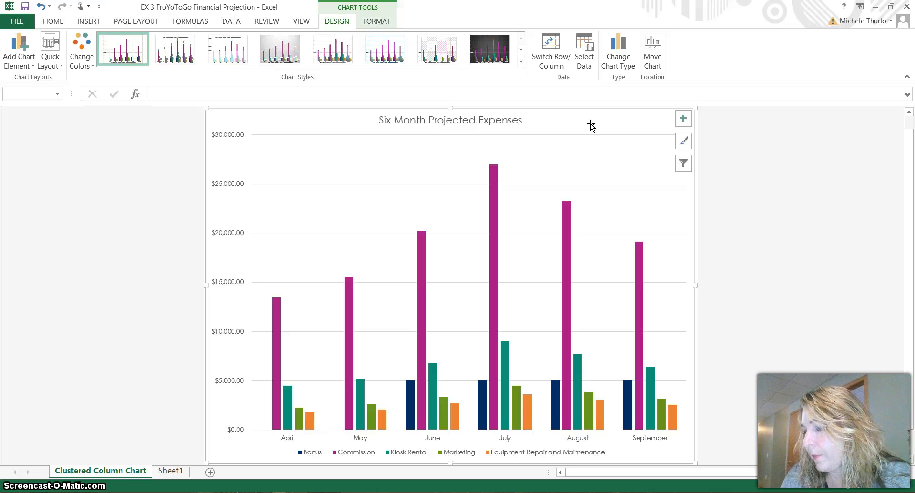
pyautogui.click(472, 125)
pyautogui.tripleClick(471, 125)
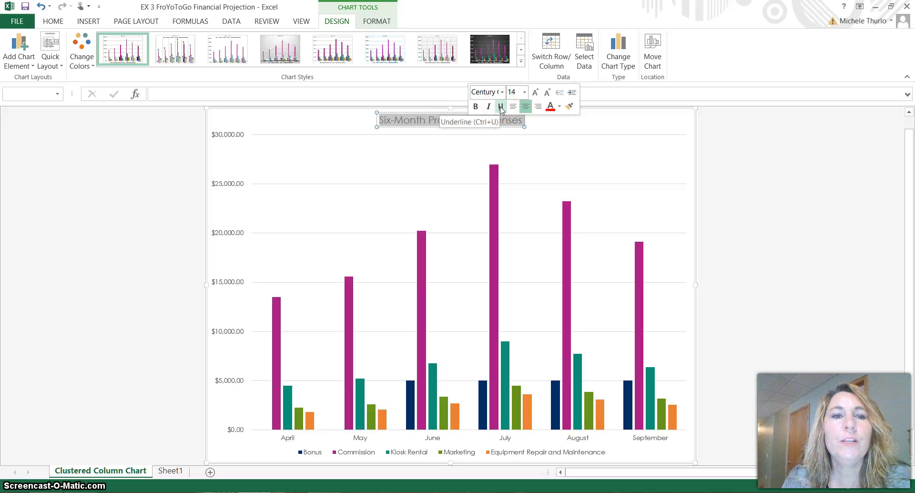
pyautogui.click(52, 22)
pyautogui.click(123, 59)
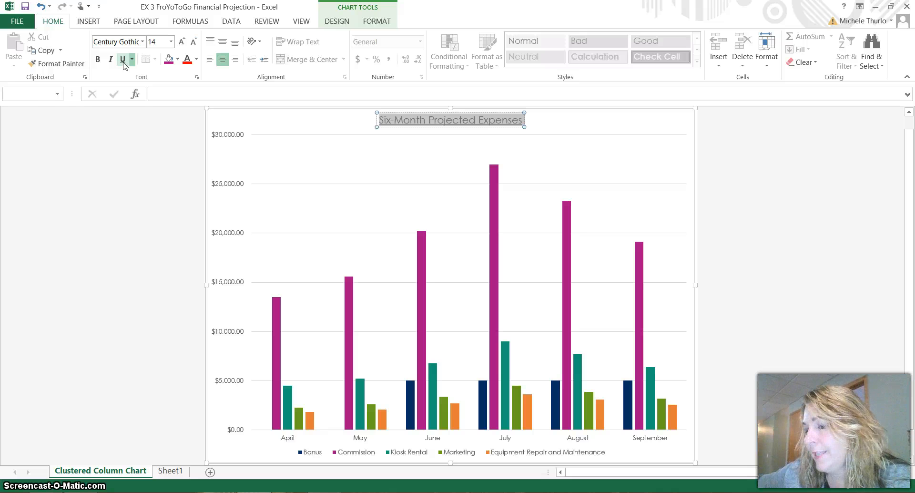
pyautogui.click(600, 168)
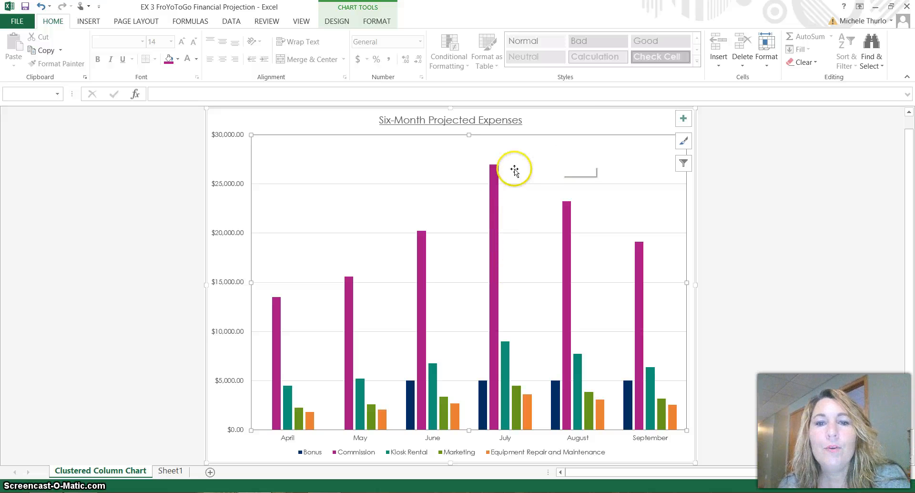
pyautogui.click(585, 118)
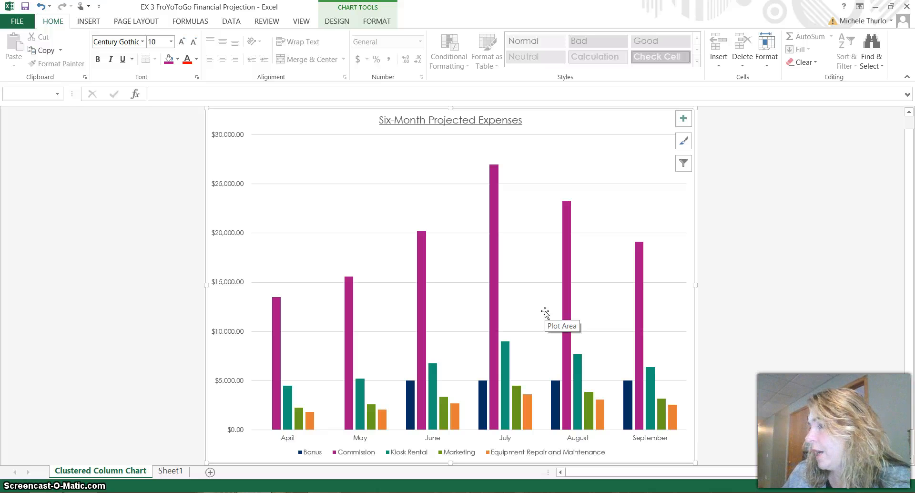
# Step: Add data labels to all columns of the chart at the Outside End position
pyautogui.click(336, 21)
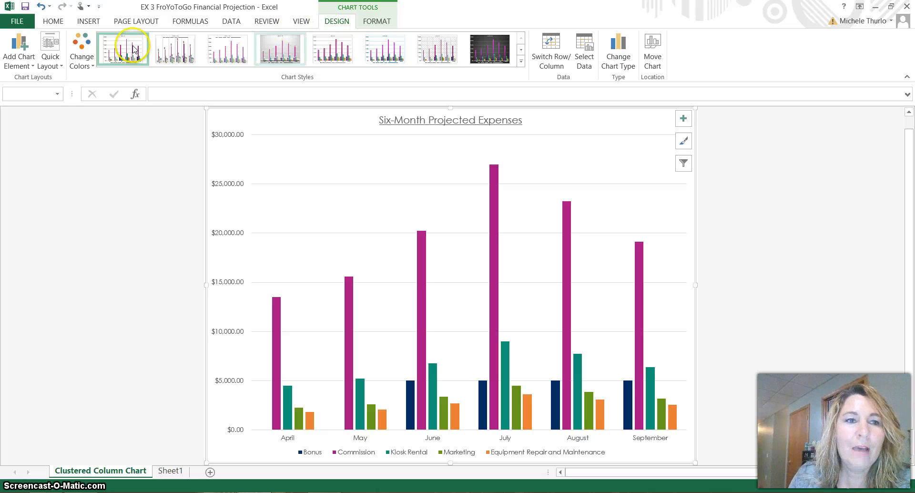
pyautogui.click(29, 64)
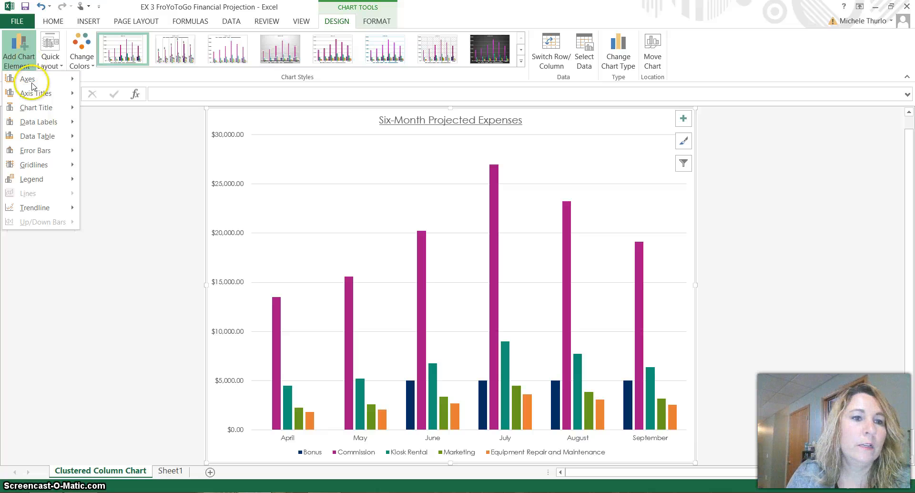
pyautogui.moveTo(49, 124)
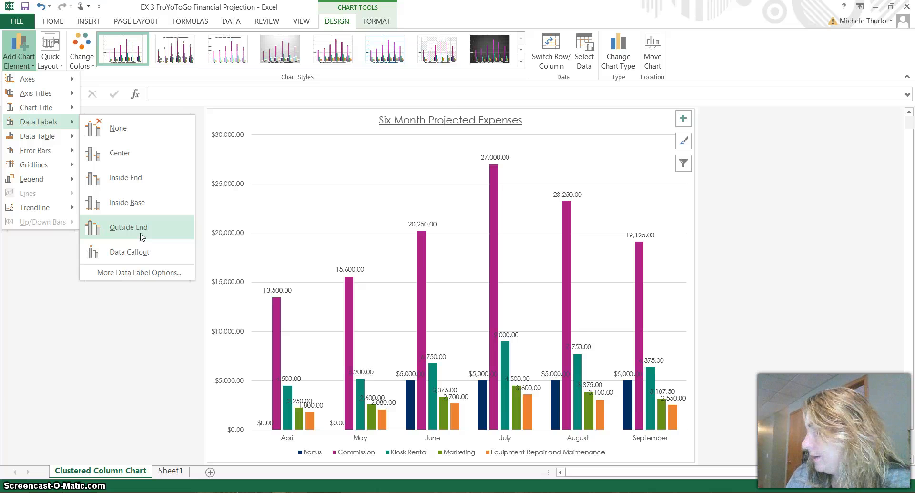
pyautogui.click(141, 235)
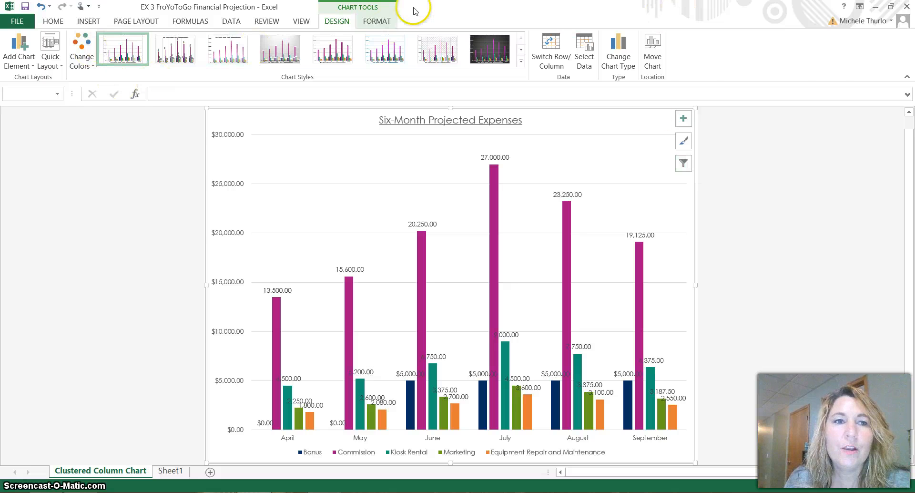
# Step: Filter the Bonus and Commission series out of the chart, keeping Kiosk Rental, Marketing and Equipment Repair and Maintenance
pyautogui.click(377, 19)
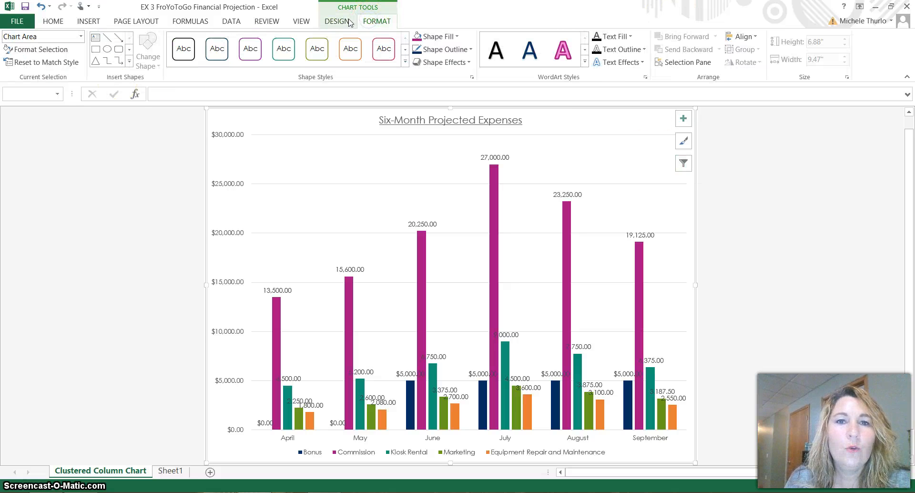
pyautogui.click(348, 22)
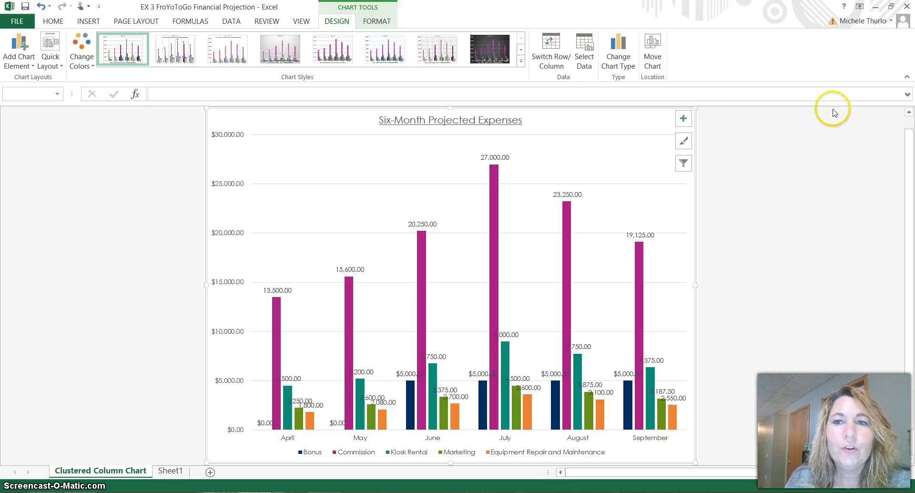
pyautogui.click(684, 163)
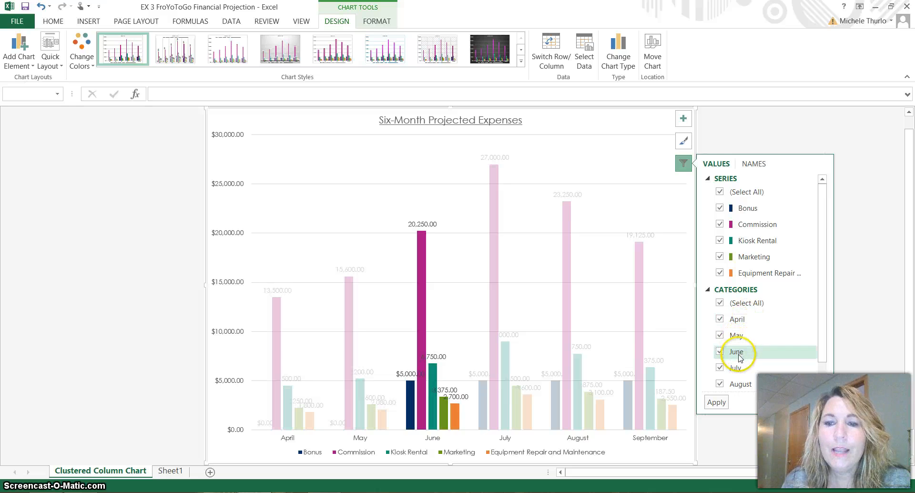
pyautogui.click(752, 163)
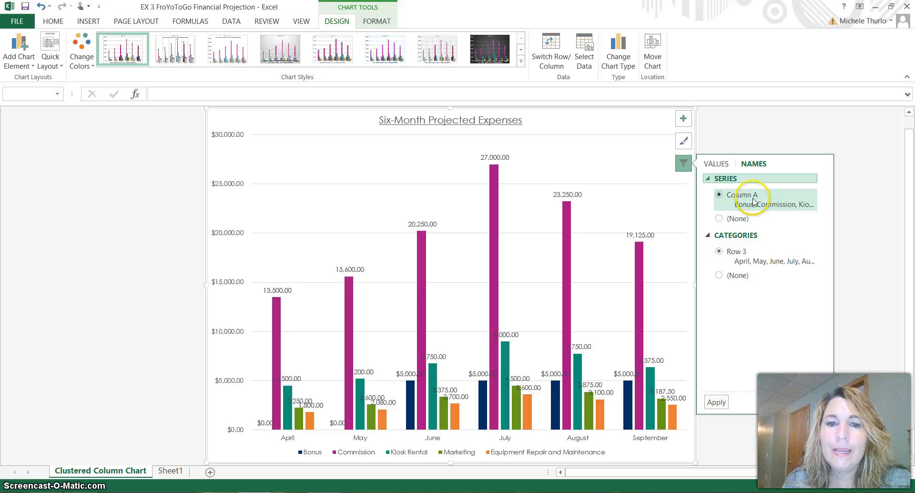
pyautogui.click(717, 164)
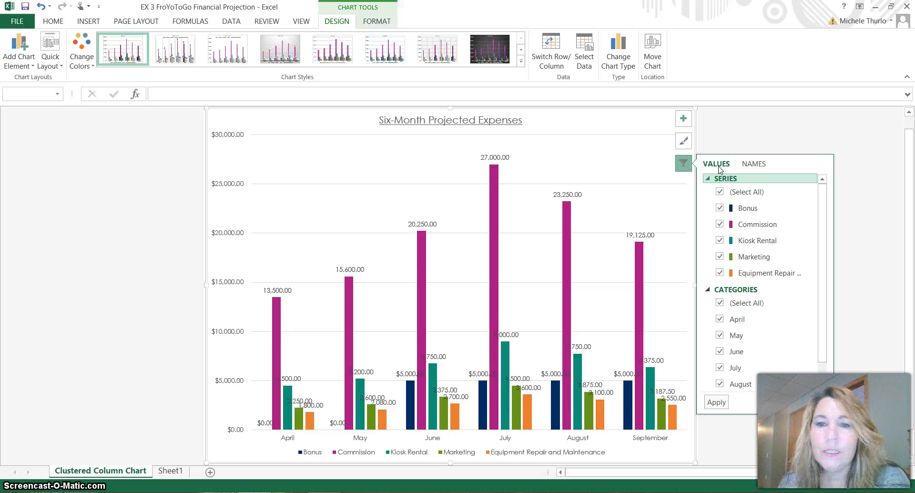
pyautogui.click(720, 210)
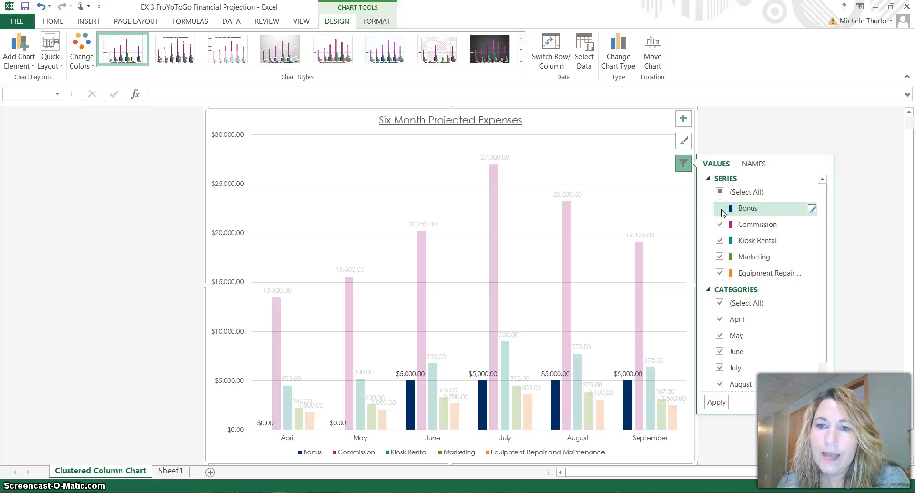
pyautogui.click(720, 224)
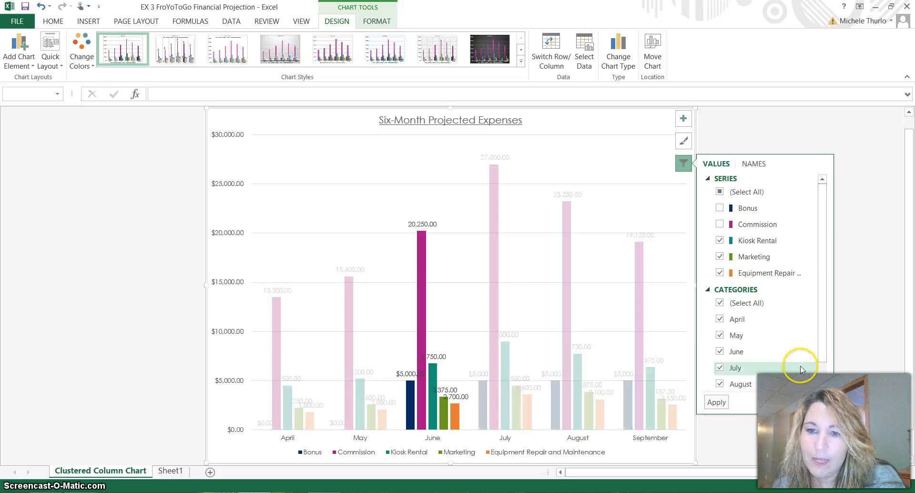
pyautogui.click(722, 404)
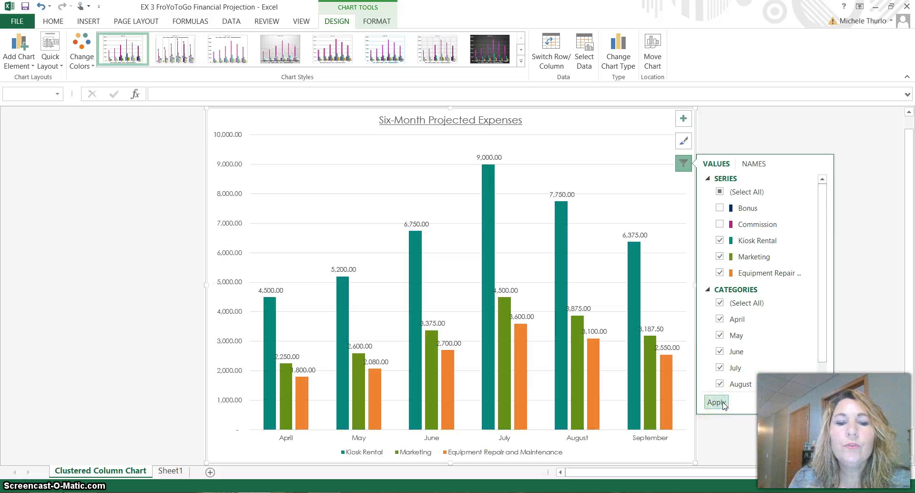
pyautogui.moveTo(277, 349)
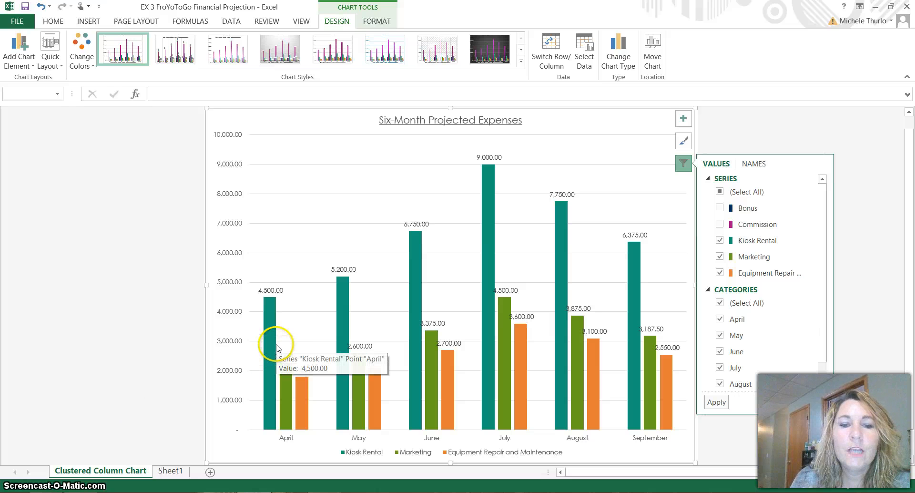
pyautogui.moveTo(292, 389)
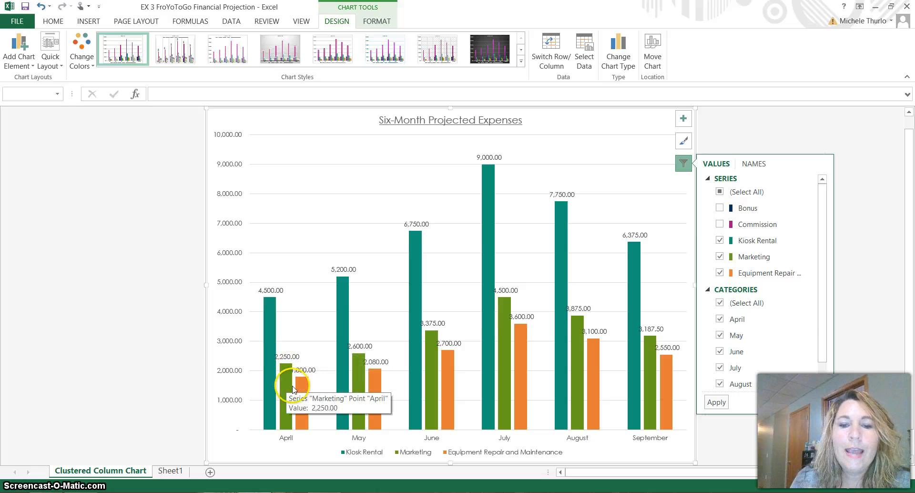
pyautogui.moveTo(306, 403)
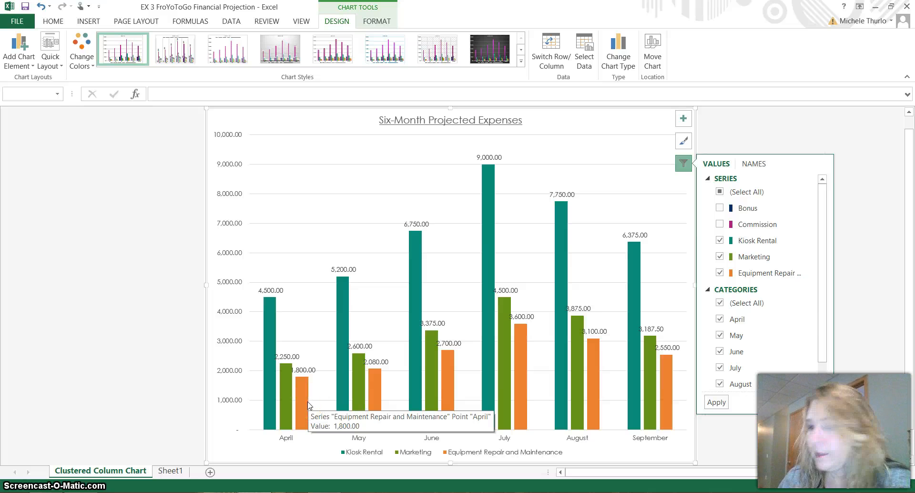
pyautogui.click(649, 189)
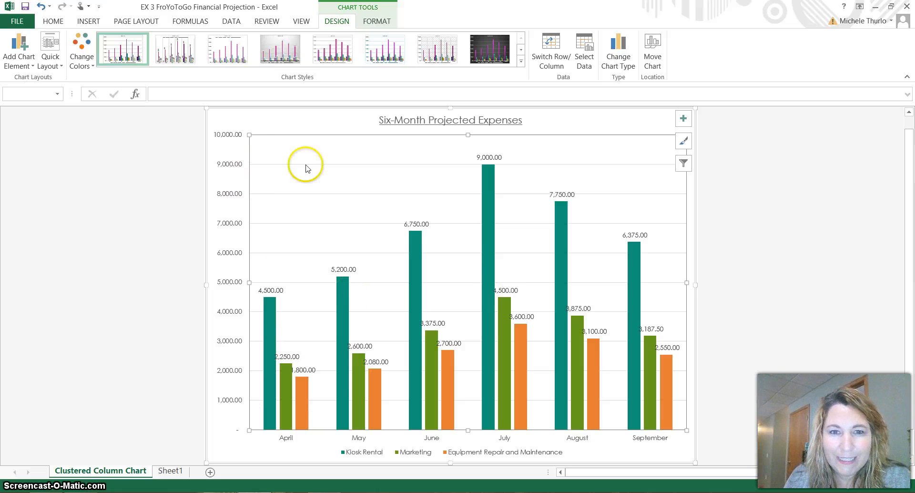
# Step: Add a Primary Vertical axis title to the chart
pyautogui.click(305, 128)
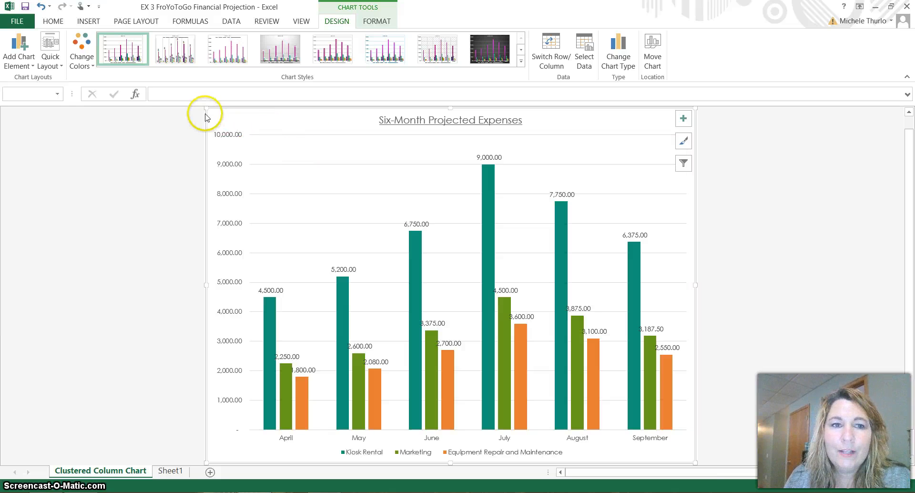
pyautogui.click(290, 150)
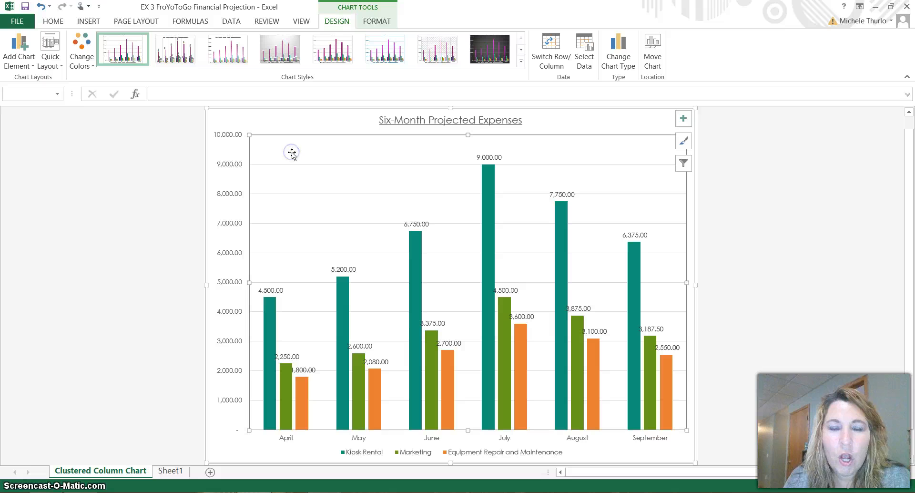
pyautogui.click(294, 126)
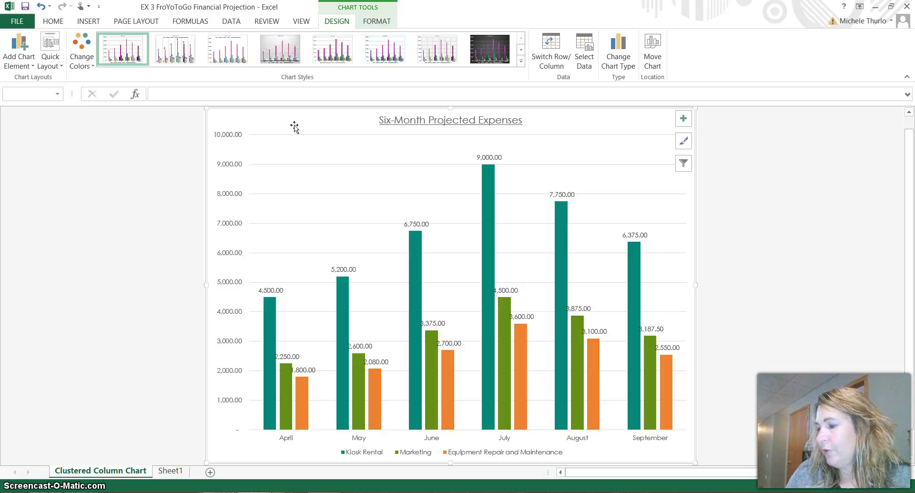
pyautogui.click(20, 58)
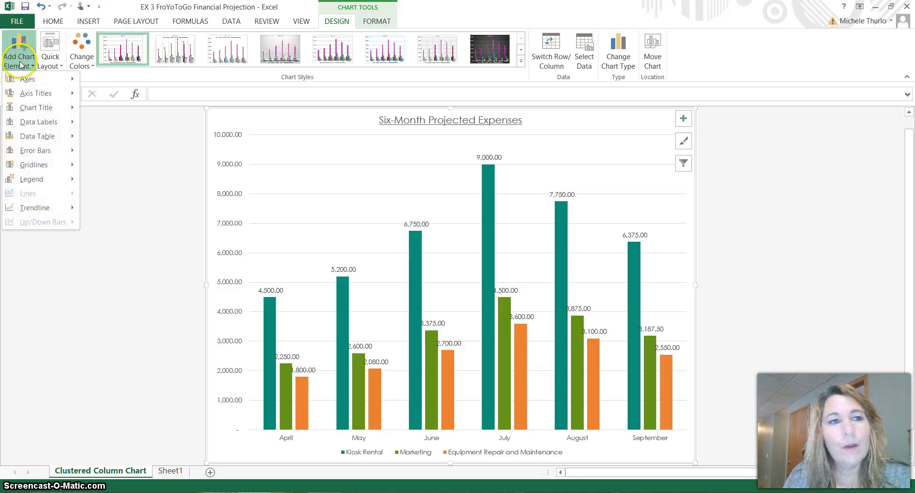
pyautogui.moveTo(29, 97)
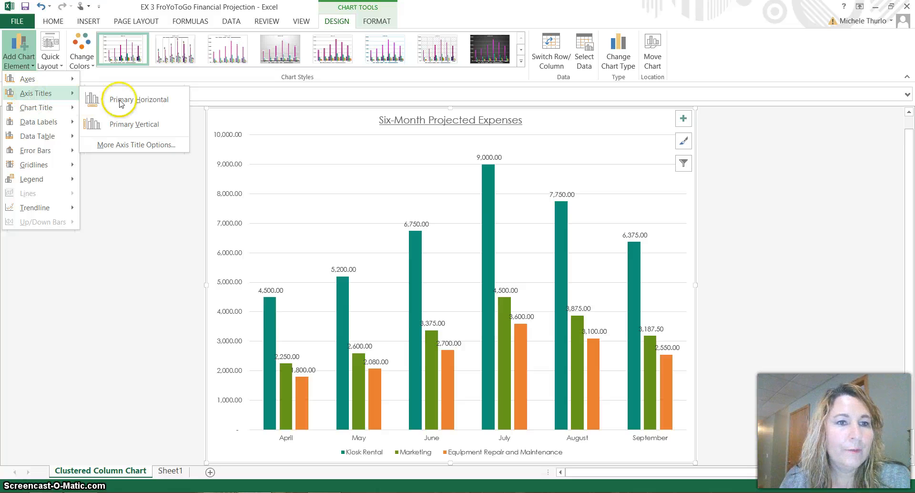
pyautogui.click(148, 125)
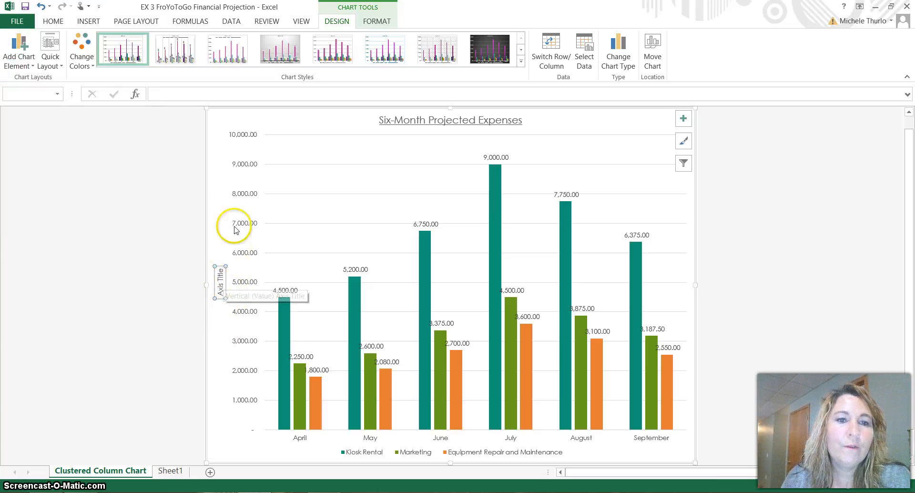
# Step: Clear the placeholder text from the vertical axis title
pyautogui.tripleClick(221, 284)
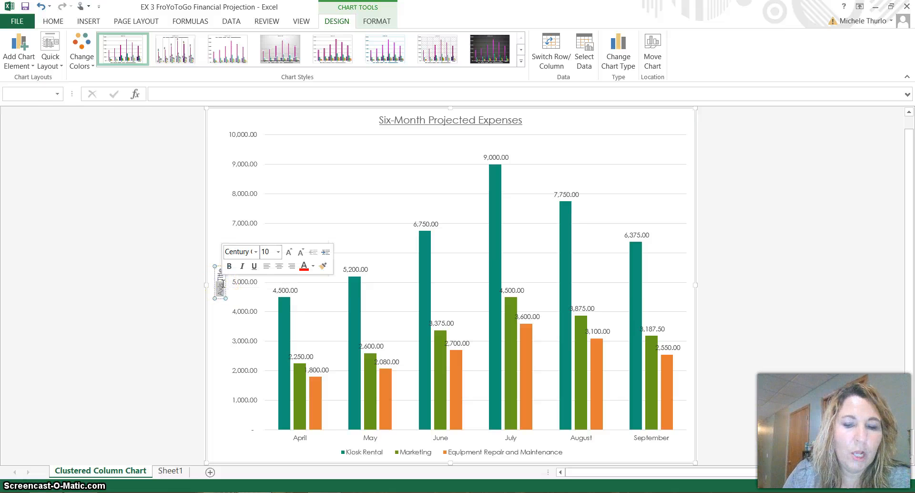
pyautogui.press('Delete')
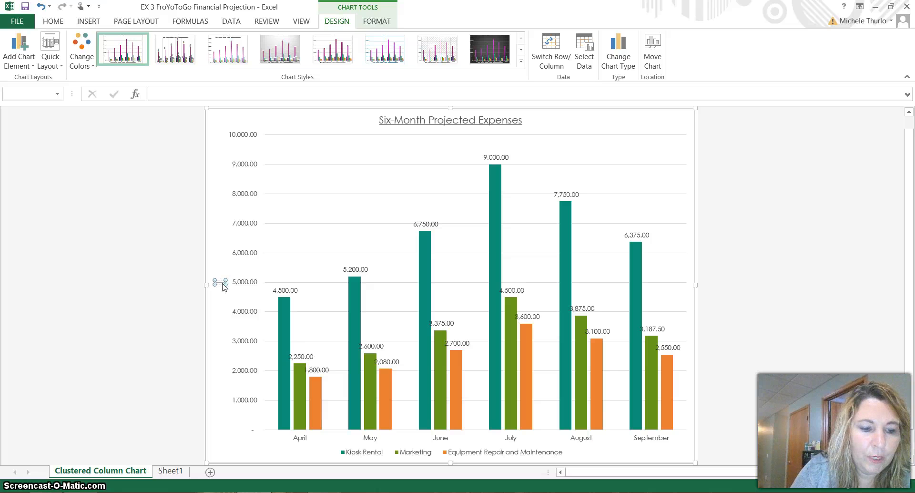
pyautogui.click(231, 319)
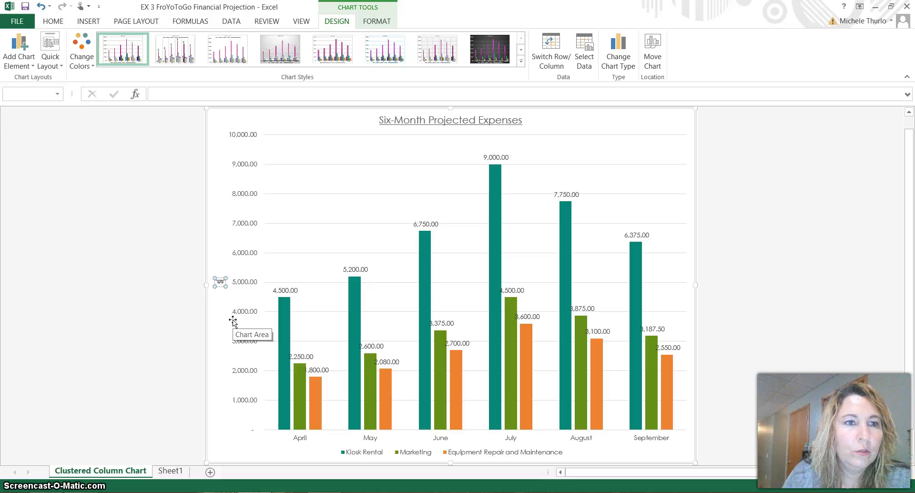
pyautogui.rightClick(219, 279)
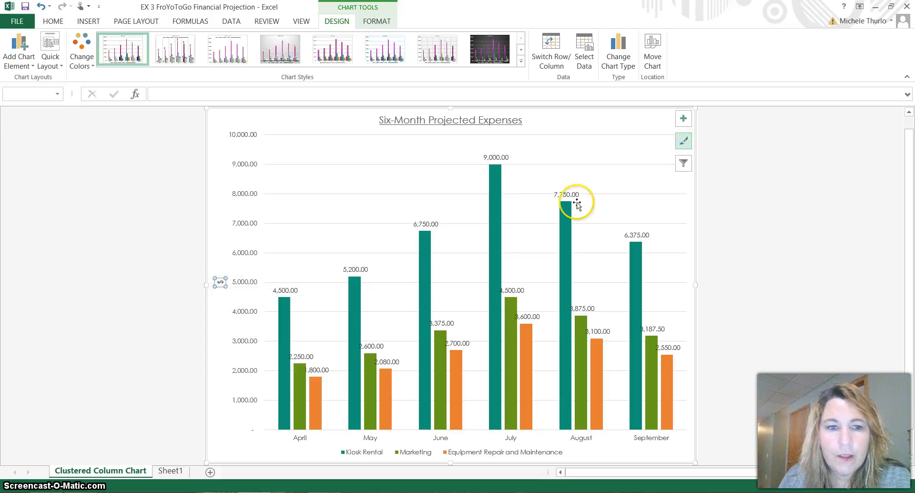
pyautogui.click(222, 283)
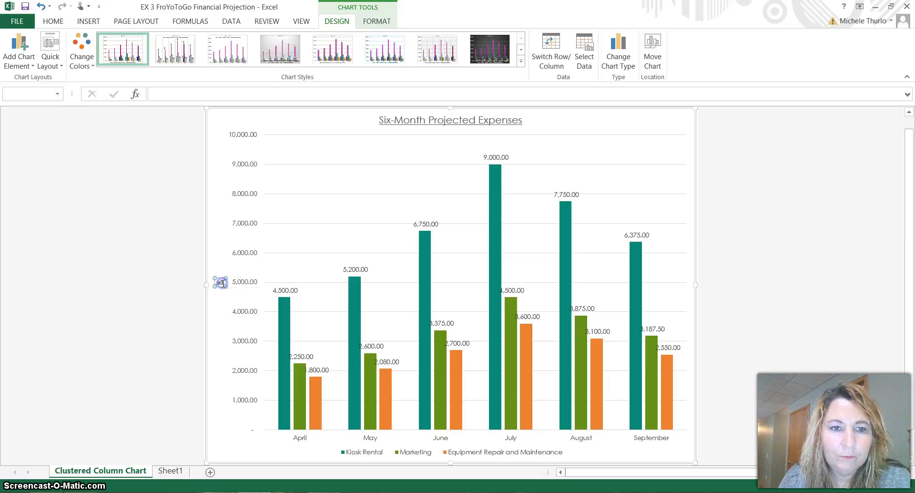
pyautogui.click(222, 281)
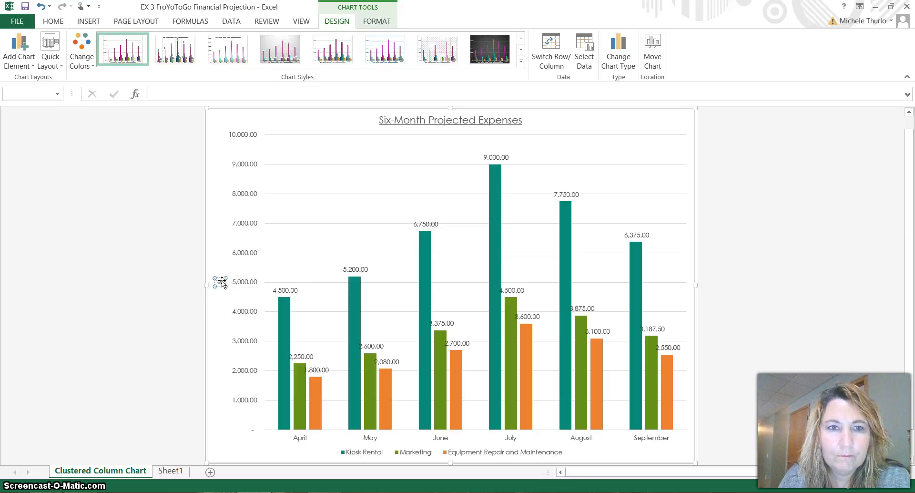
pyautogui.hotkey('alt', 'p')
pyautogui.click(220, 282)
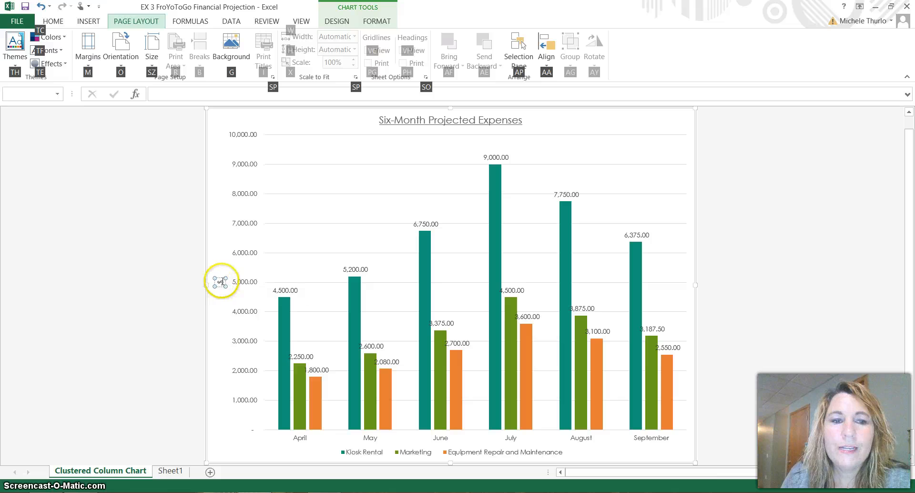
# Step: Set the text direction of the vertical axis title to Horizontal and close its formatting options
pyautogui.rightClick(220, 282)
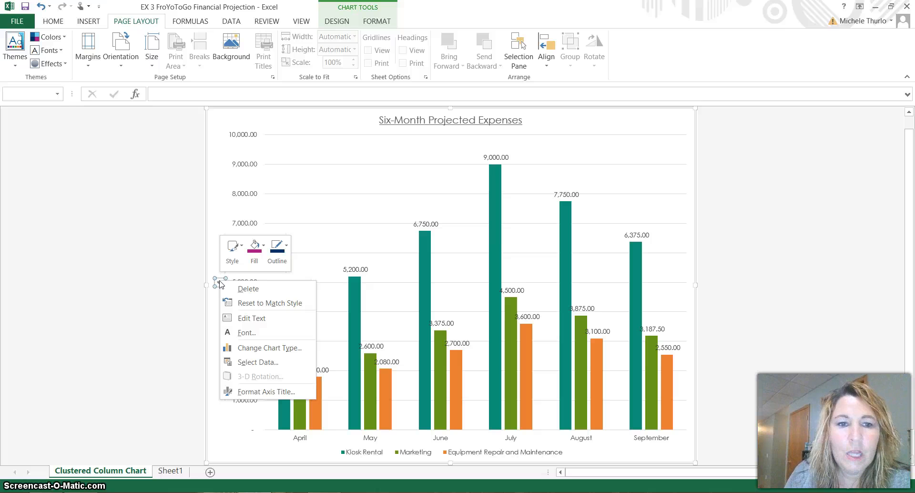
pyautogui.click(279, 391)
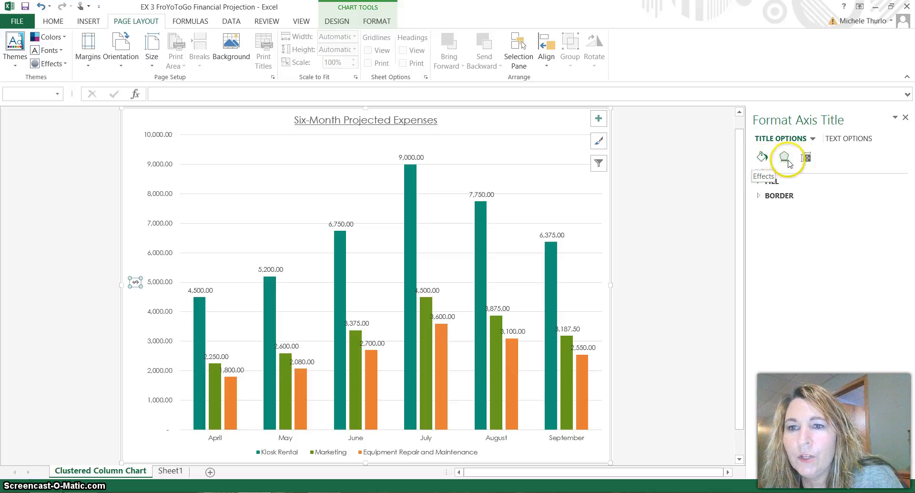
pyautogui.click(806, 157)
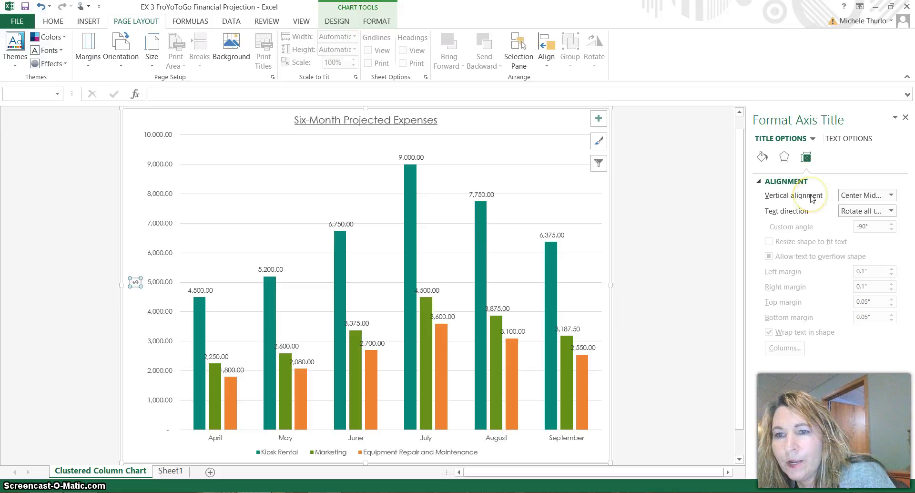
pyautogui.click(891, 195)
pyautogui.click(890, 195)
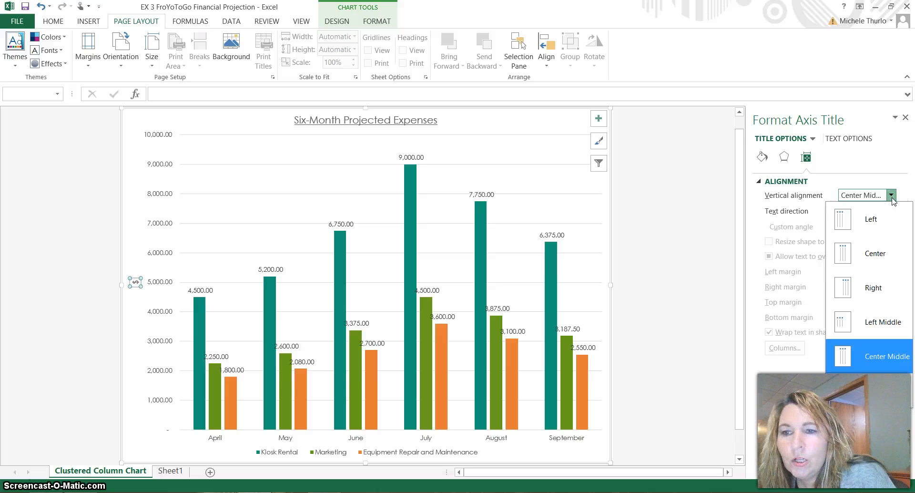
pyautogui.click(891, 195)
pyautogui.click(891, 211)
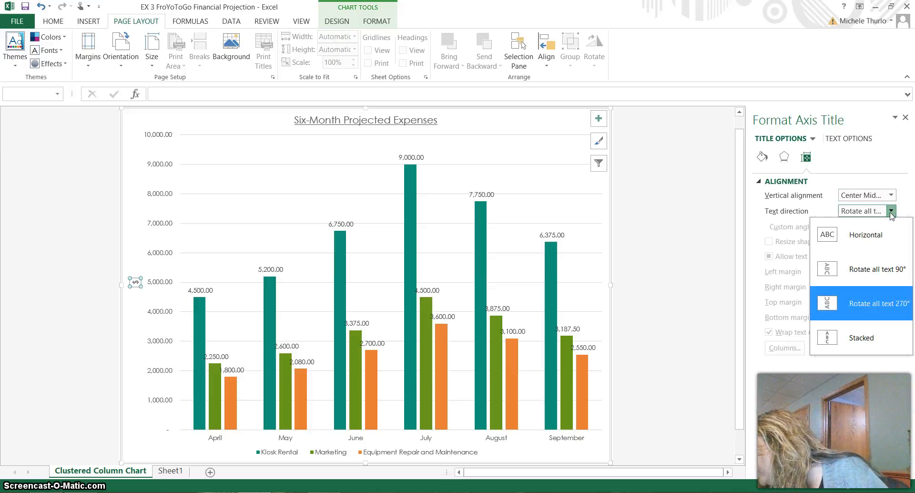
pyautogui.click(870, 301)
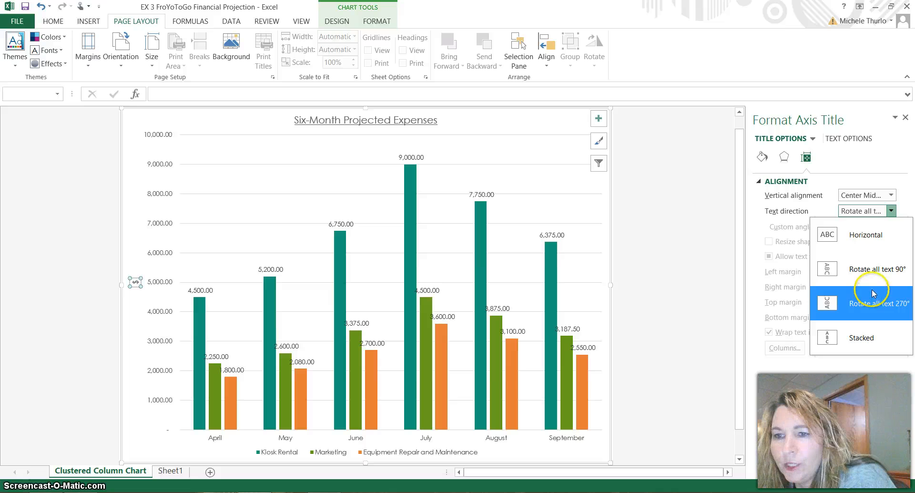
pyautogui.click(875, 241)
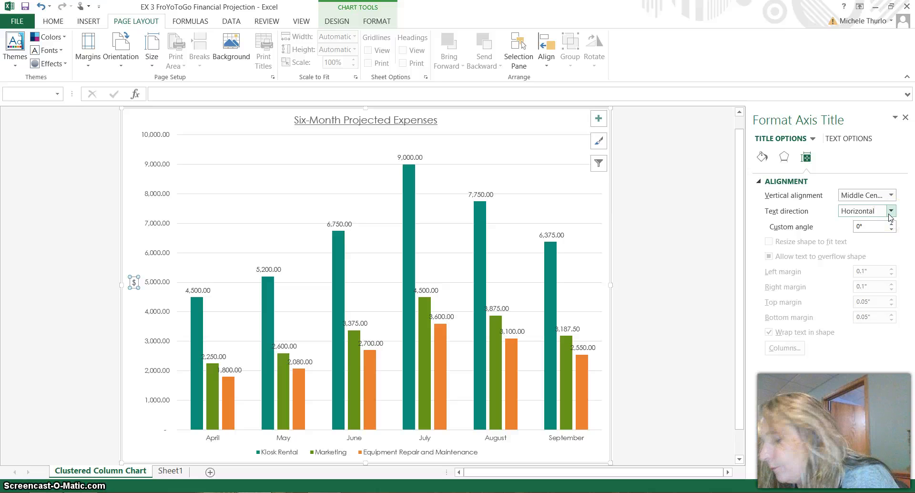
pyautogui.click(905, 117)
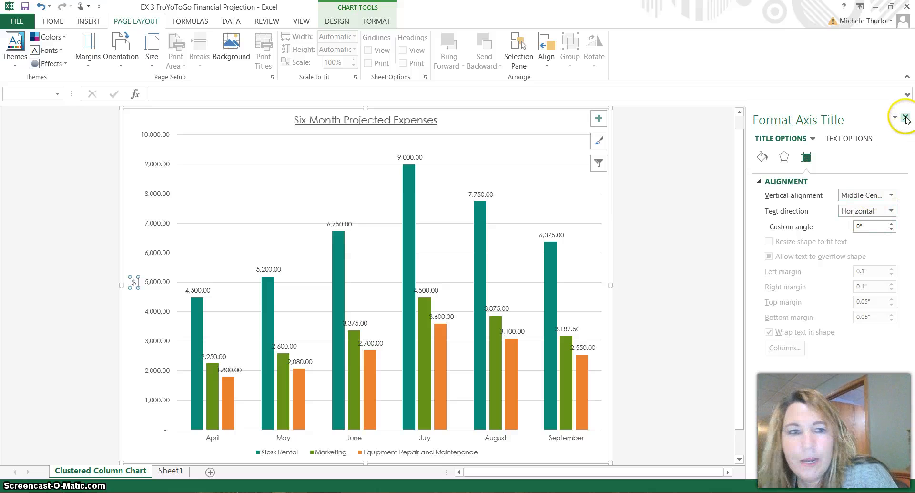
pyautogui.click(904, 118)
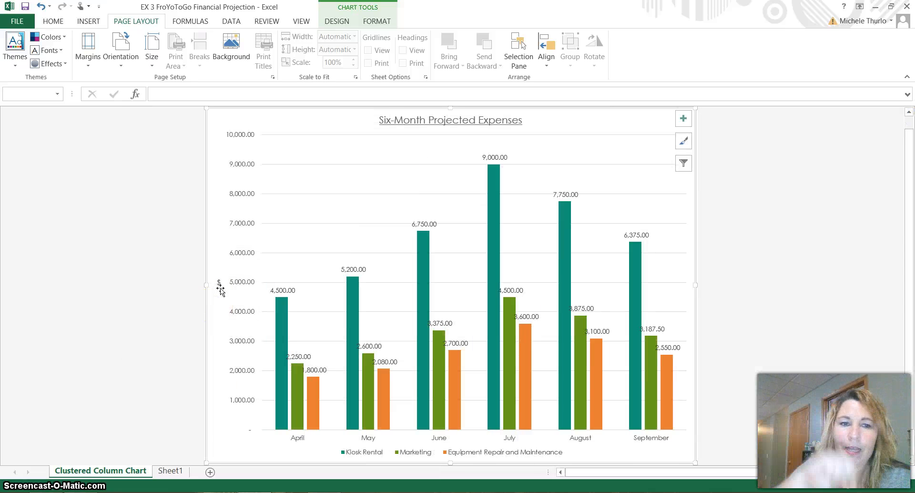
pyautogui.click(221, 291)
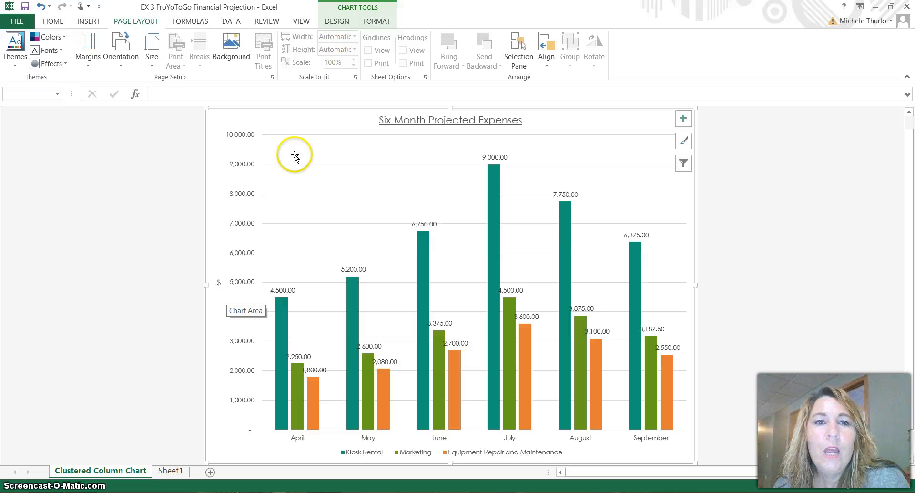
# Step: Apply the fifth chart style, with outlined gradient columns, to the expenses chart
pyautogui.click(350, 25)
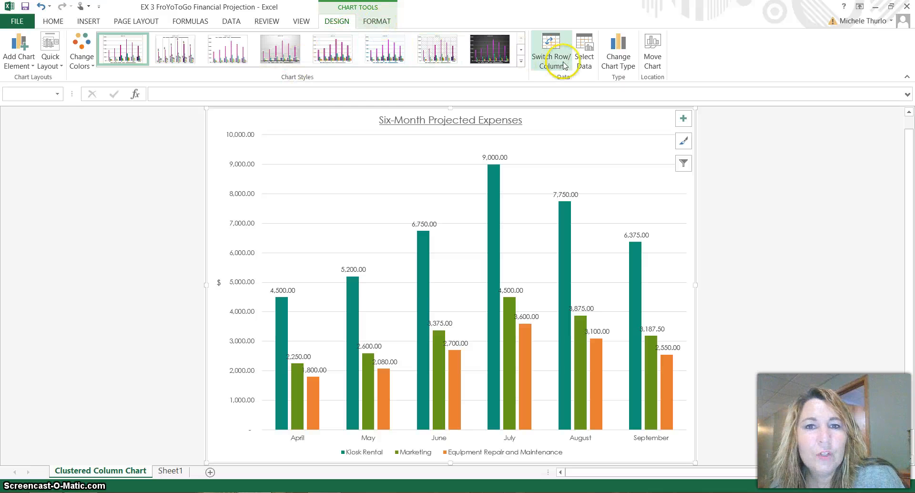
pyautogui.click(520, 61)
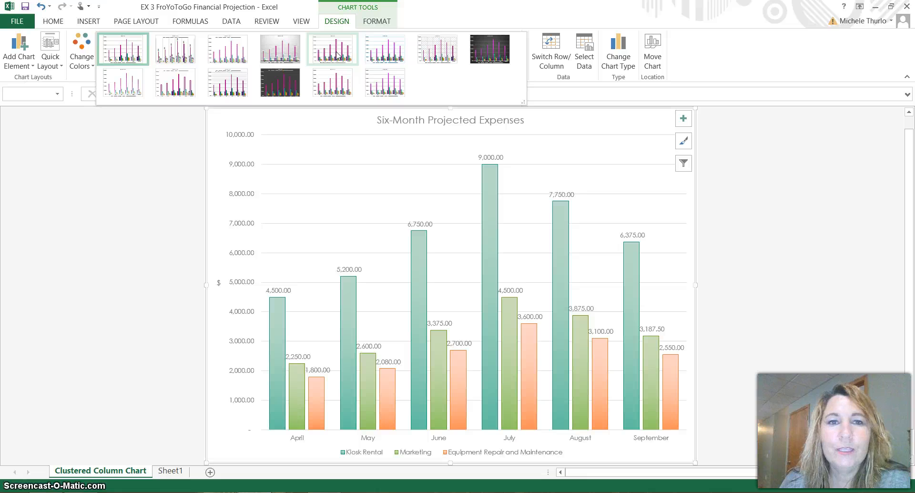
pyautogui.click(336, 54)
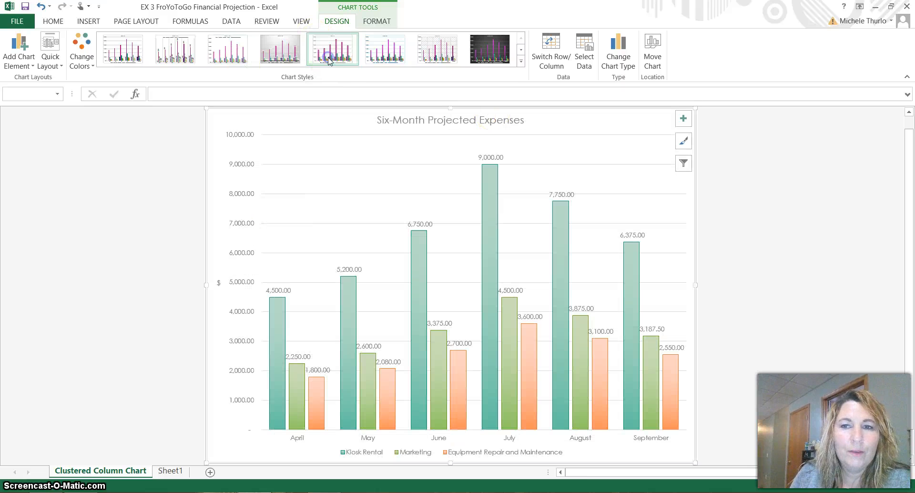
# Step: Open the formatting options of the vertical value axis at its number settings
pyautogui.rightClick(240, 195)
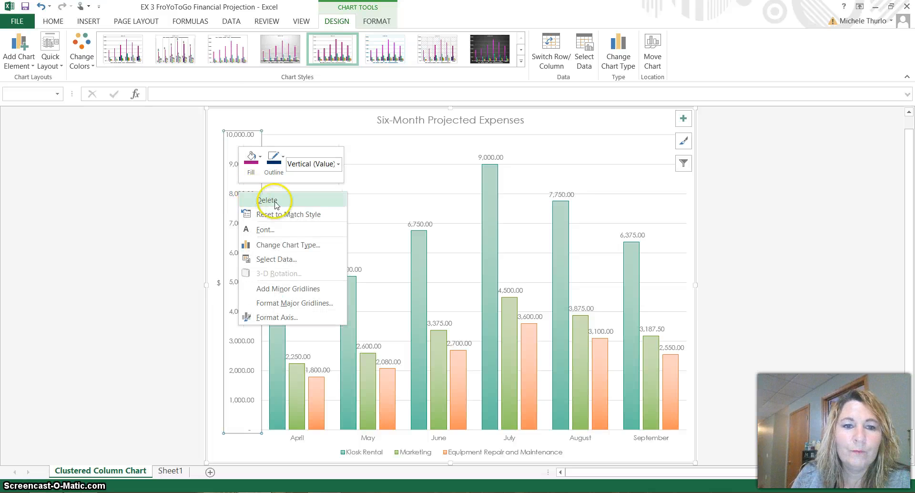
pyautogui.click(291, 318)
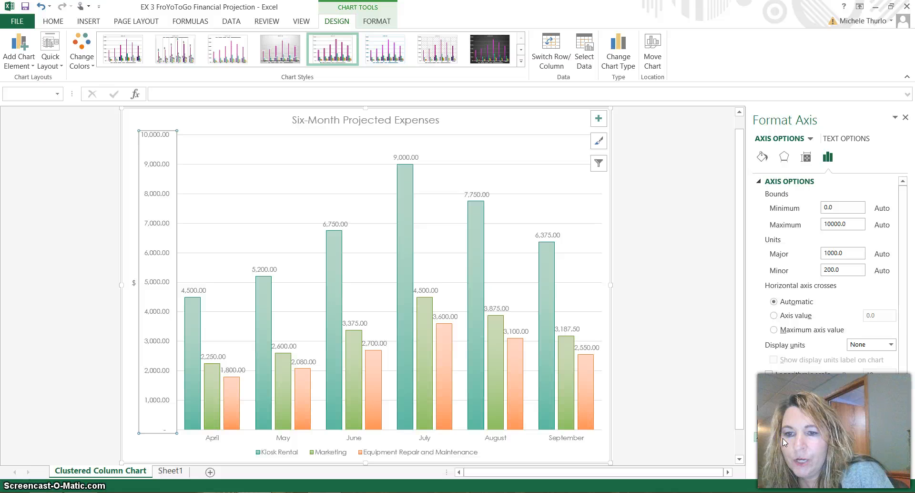
pyautogui.moveTo(901, 346); pyautogui.dragTo(902, 472)
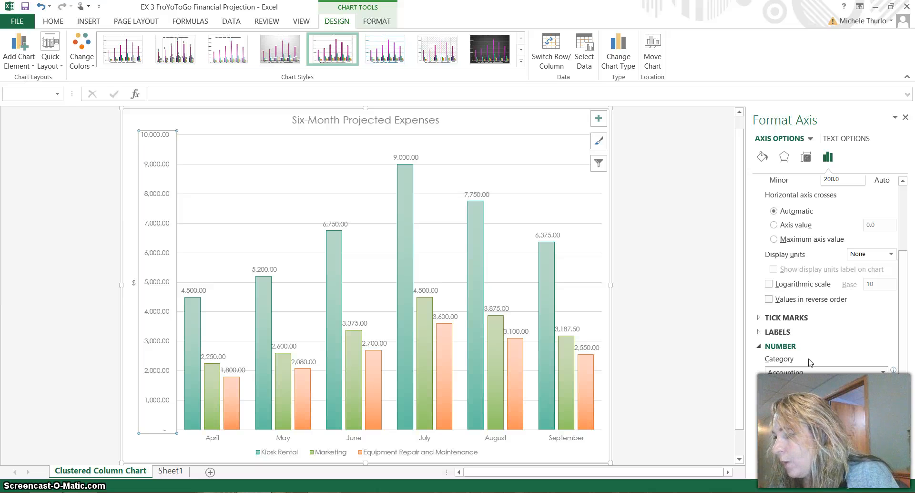
pyautogui.click(810, 377)
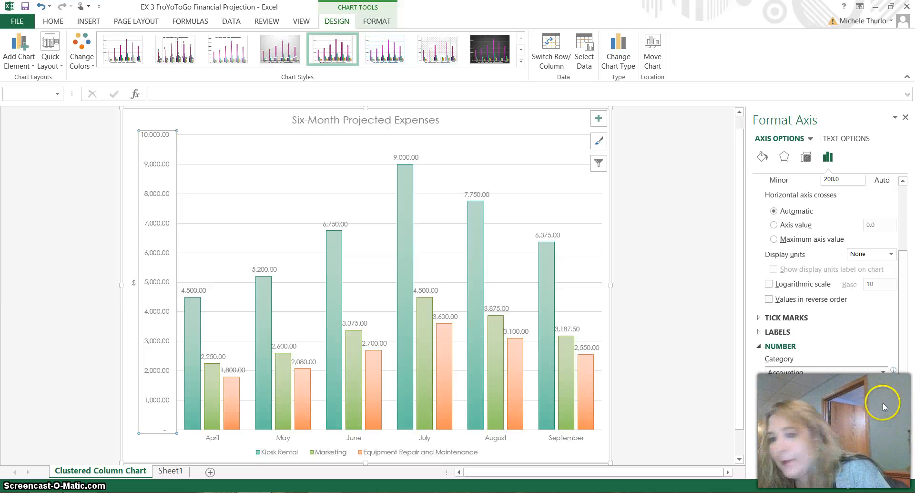
pyautogui.click(881, 371)
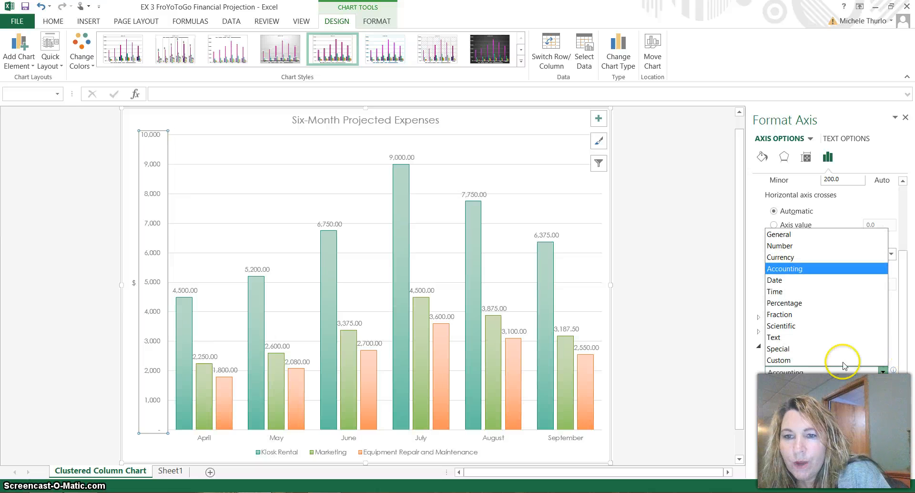
pyautogui.click(821, 245)
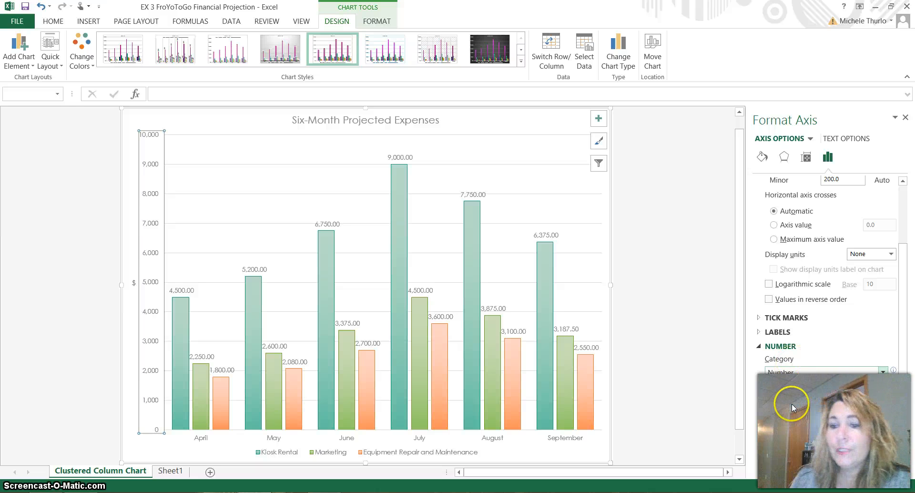
pyautogui.click(795, 450)
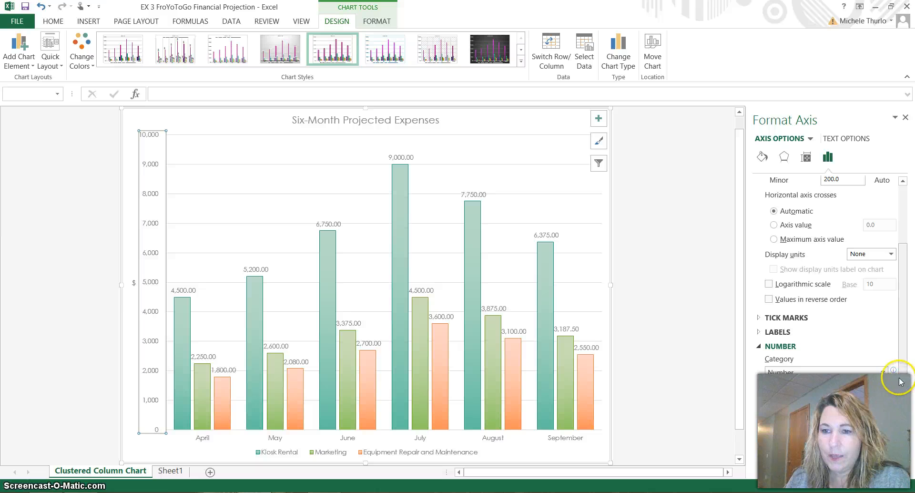
pyautogui.moveTo(902, 382); pyautogui.dragTo(897, 451)
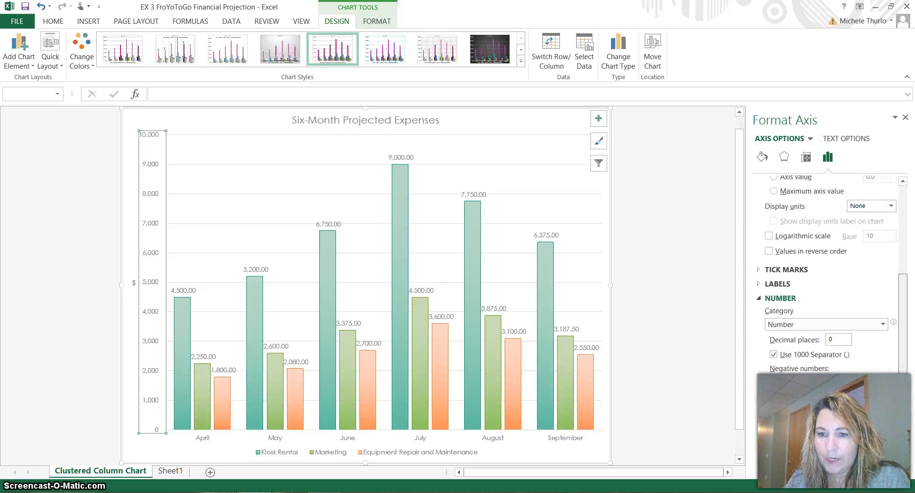
pyautogui.click(767, 459)
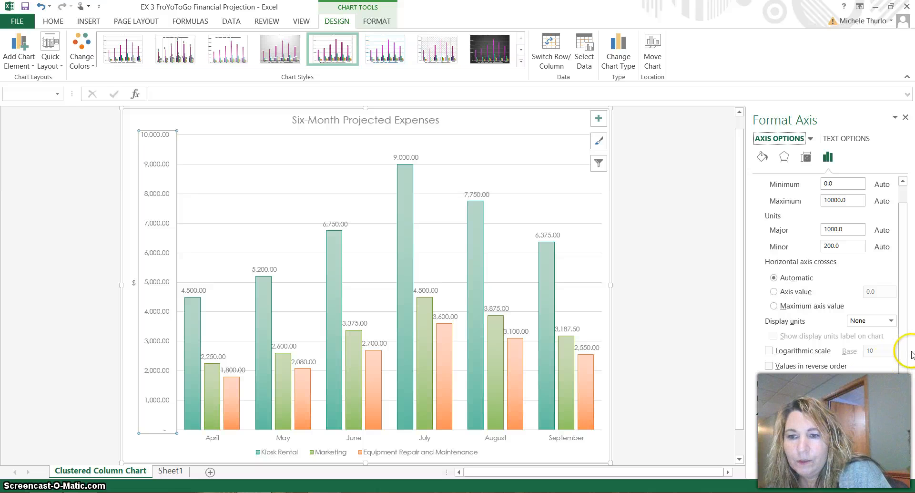
# Step: Format the vertical axis values with the Number category and 0 decimal places, and close the axis formatting options
pyautogui.moveTo(905, 353); pyautogui.dragTo(896, 458)
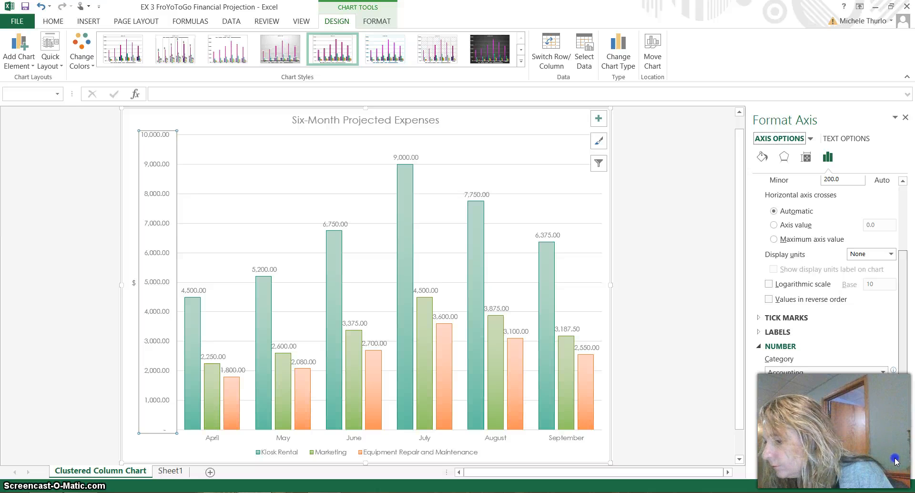
pyautogui.click(883, 371)
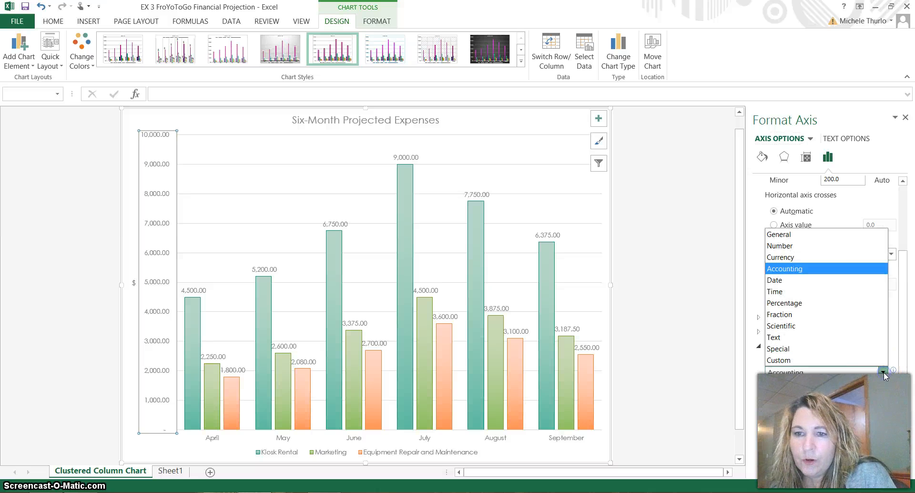
pyautogui.click(843, 245)
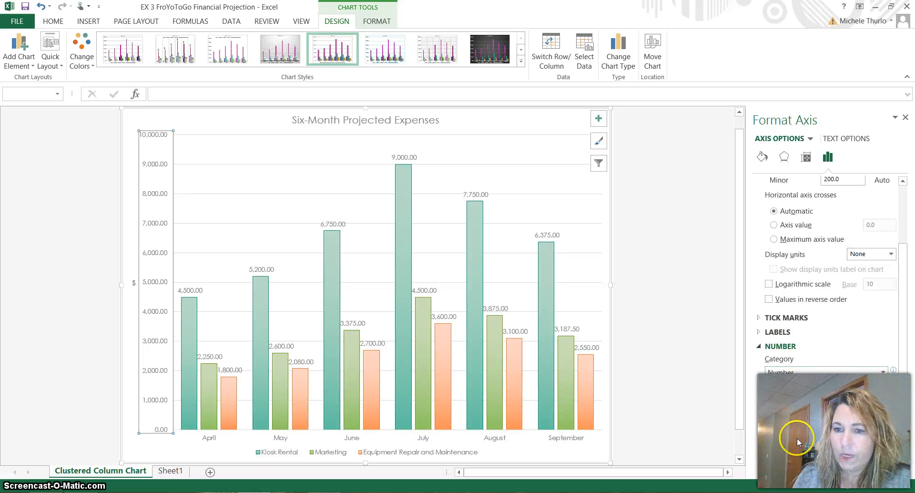
pyautogui.click(794, 450)
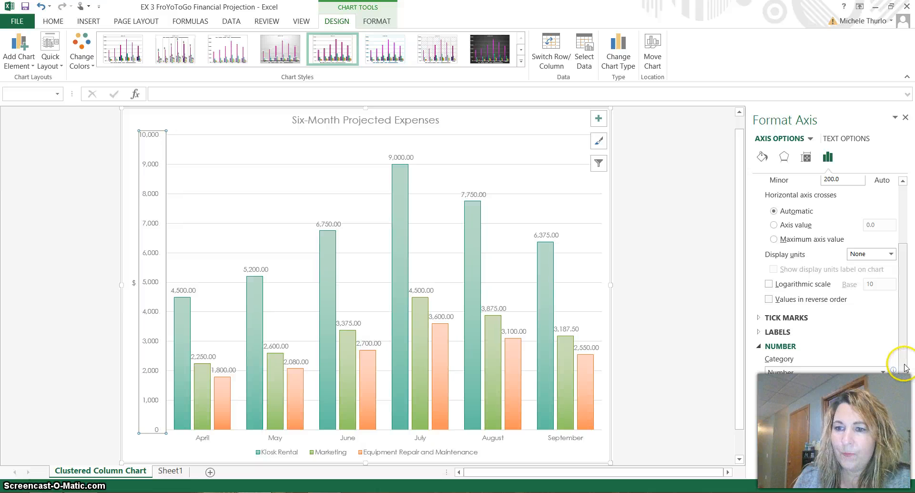
pyautogui.moveTo(904, 366); pyautogui.dragTo(900, 448)
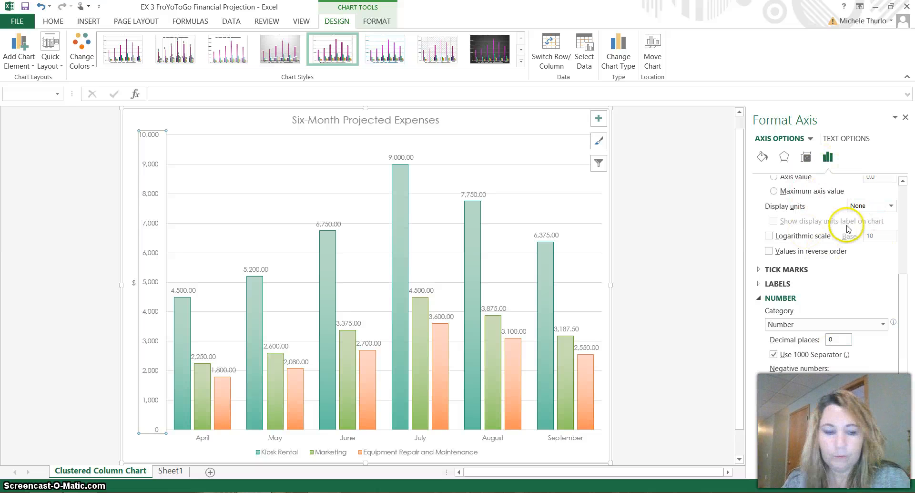
pyautogui.click(906, 116)
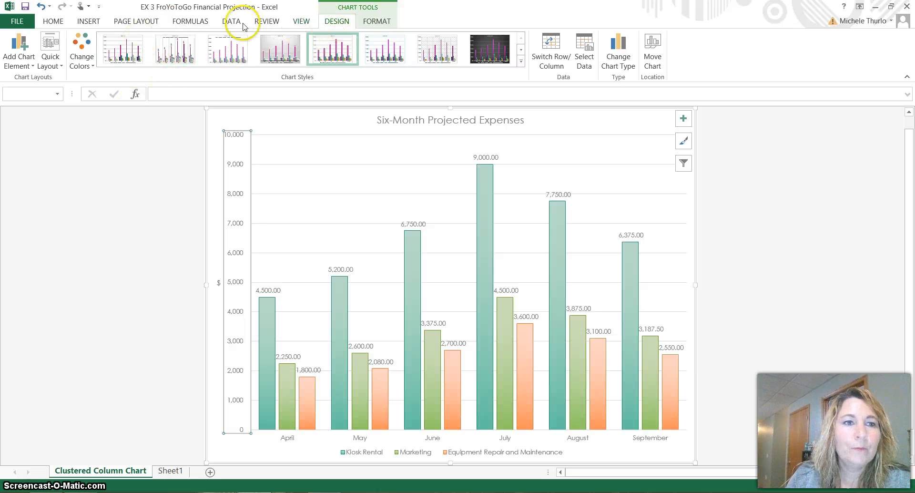
pyautogui.click(15, 61)
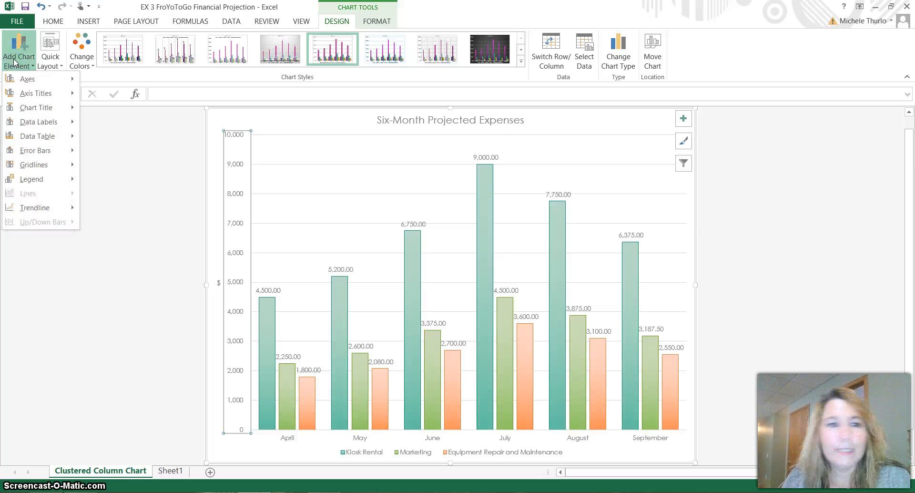
pyautogui.moveTo(54, 124)
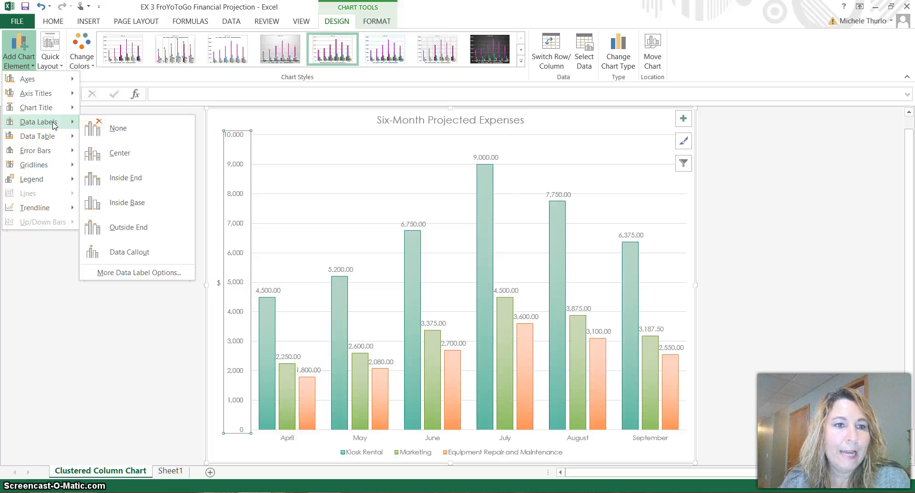
pyautogui.hotkey('alt', 'p')
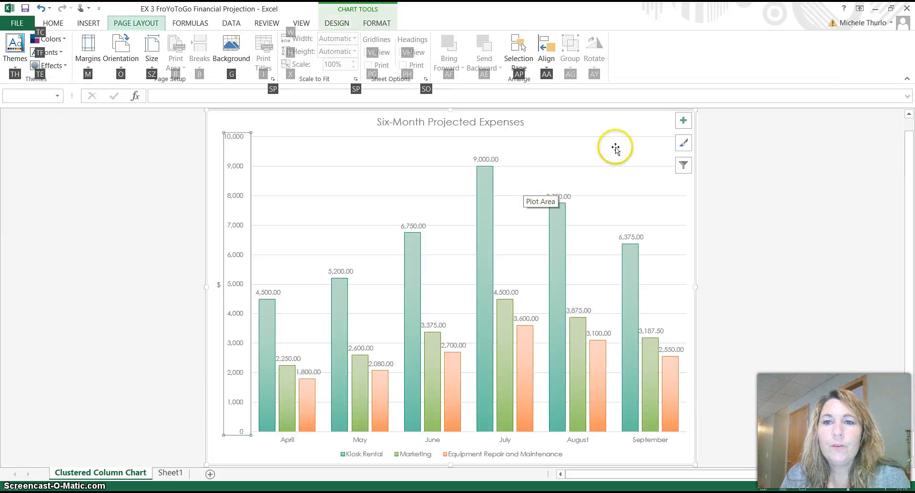
# Step: Remove the data labels from the expenses chart, and include the Bonus and Commission series in the chart filter
pyautogui.click(683, 121)
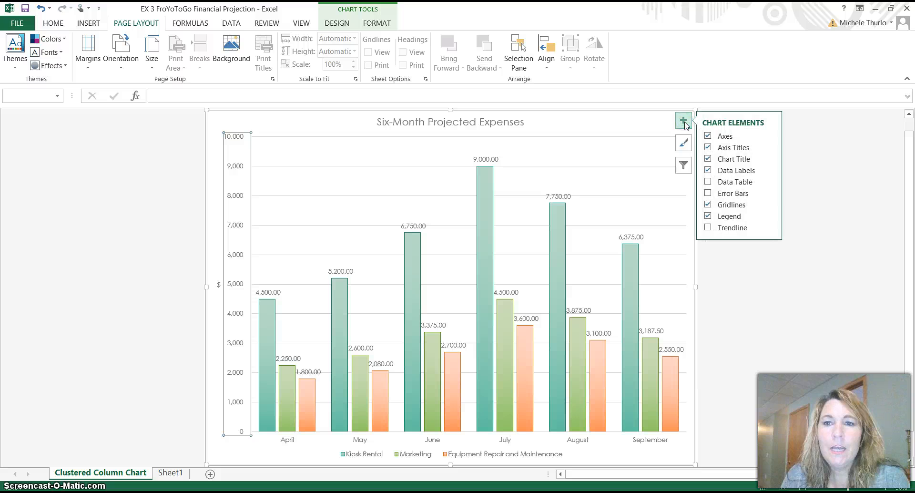
pyautogui.click(707, 172)
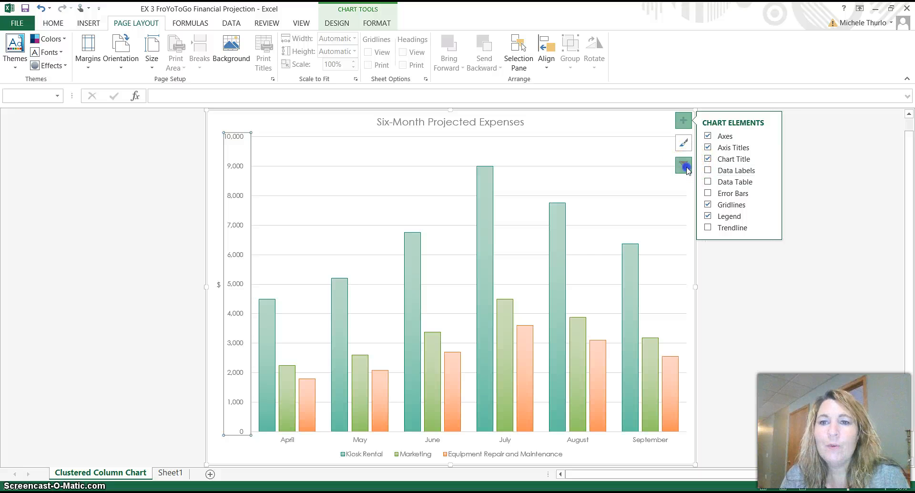
pyautogui.click(684, 165)
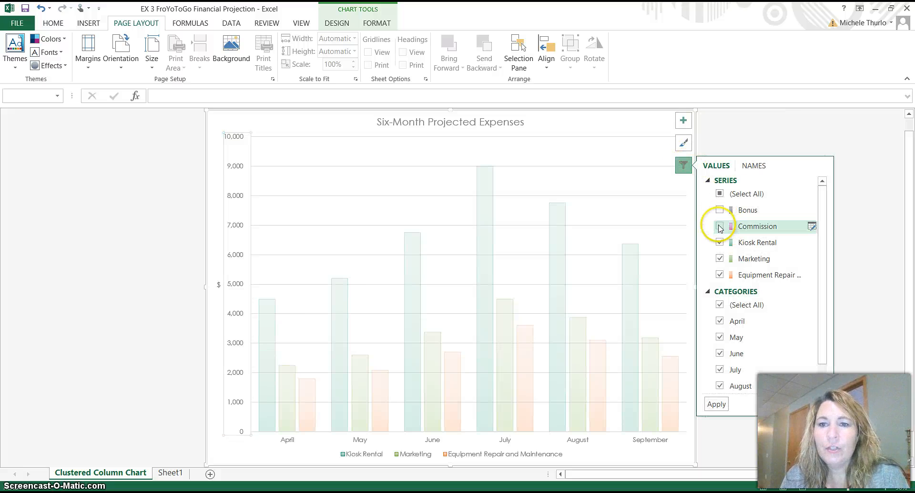
pyautogui.click(720, 210)
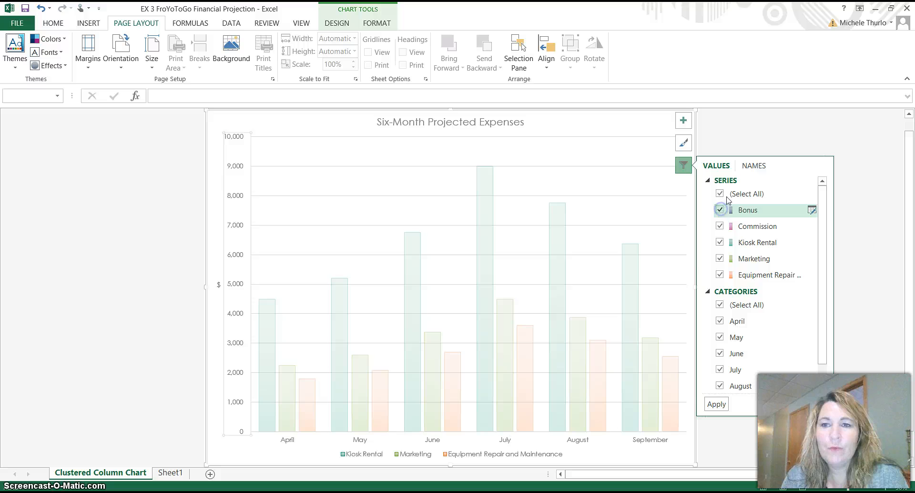
pyautogui.click(715, 405)
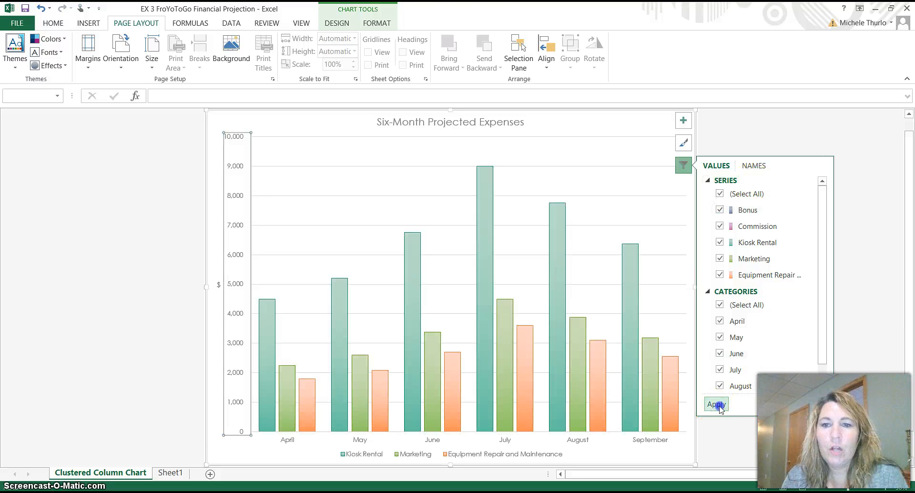
pyautogui.click(723, 430)
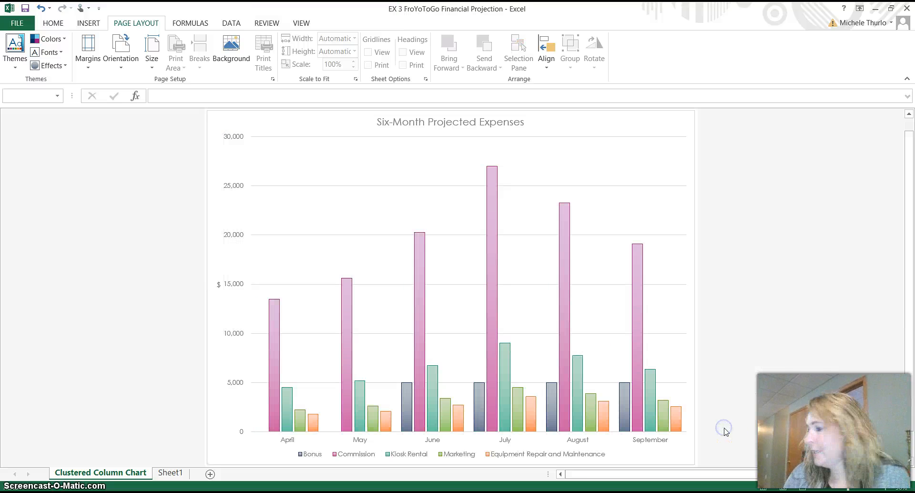